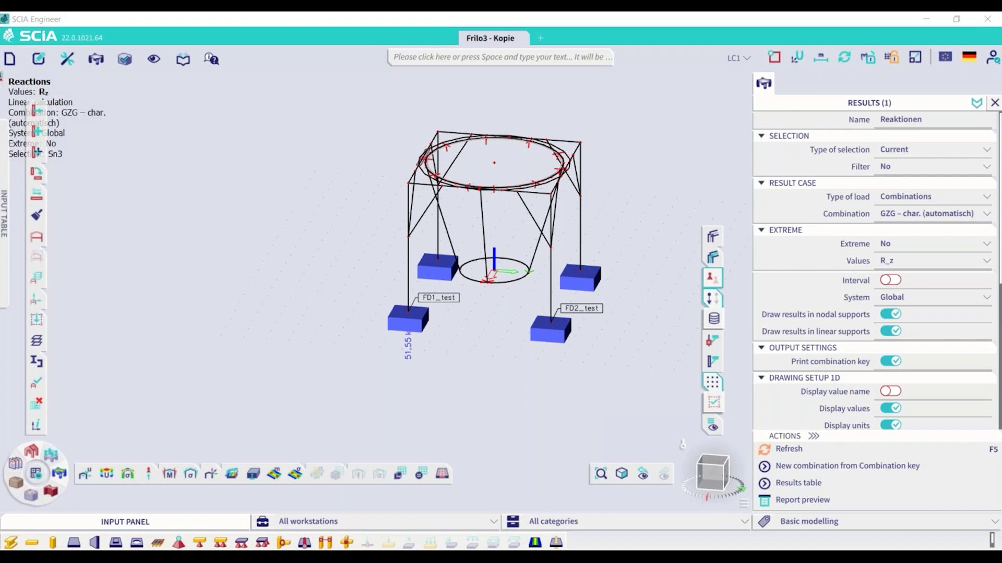
Display the steel frame members with their real cross-section volumes and shade the surfaces of the frame and conical tank.
{"action": "left_click", "coordinate": [622, 236]}
{"action": "right_click_drag", "start_coordinate": [594, 268], "coordinate": [628, 219], "text": "ctrl"}
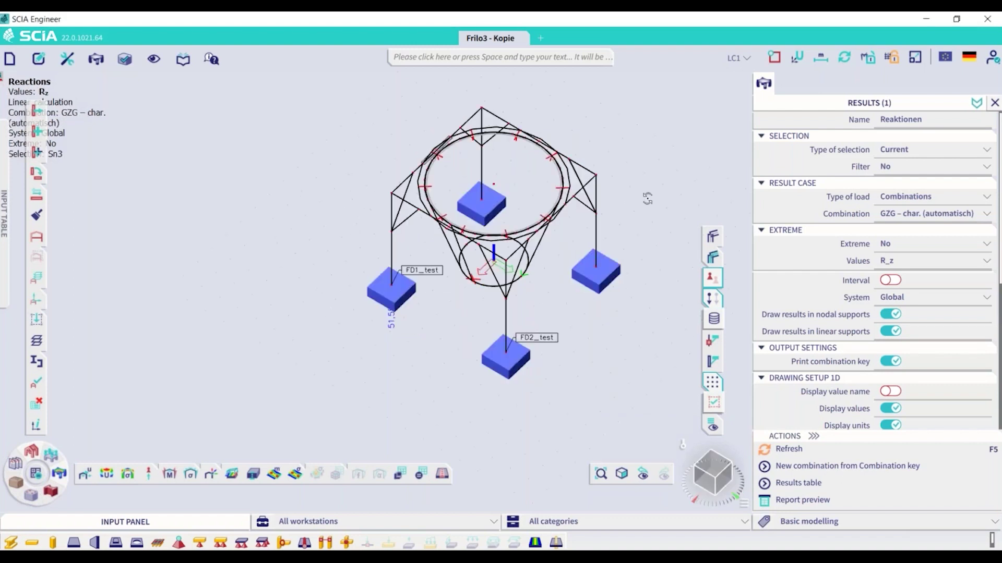
{"action": "right_click_drag", "start_coordinate": [655, 186], "coordinate": [604, 270], "text": "ctrl"}
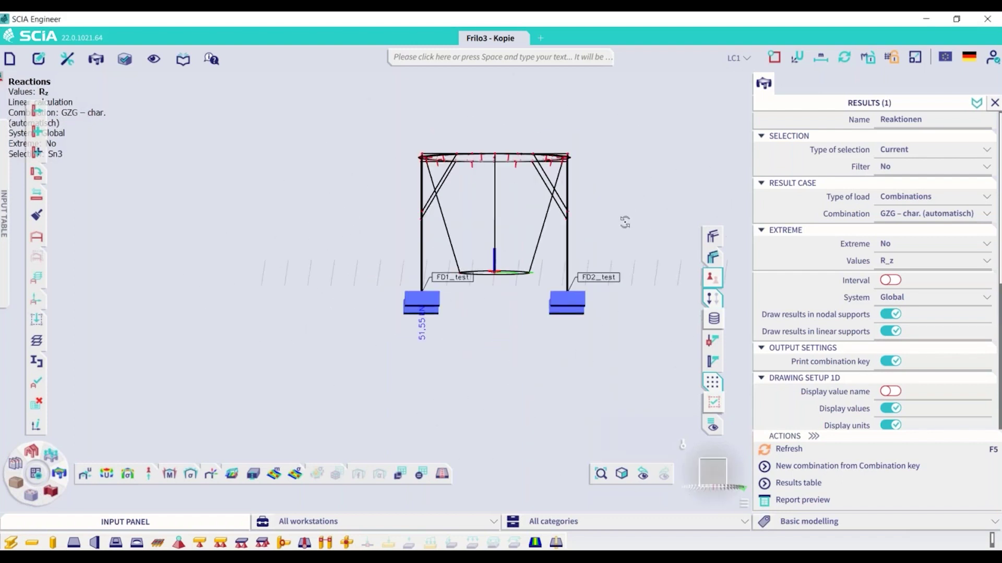
{"action": "right_click_drag", "start_coordinate": [621, 224], "coordinate": [606, 230], "text": "ctrl"}
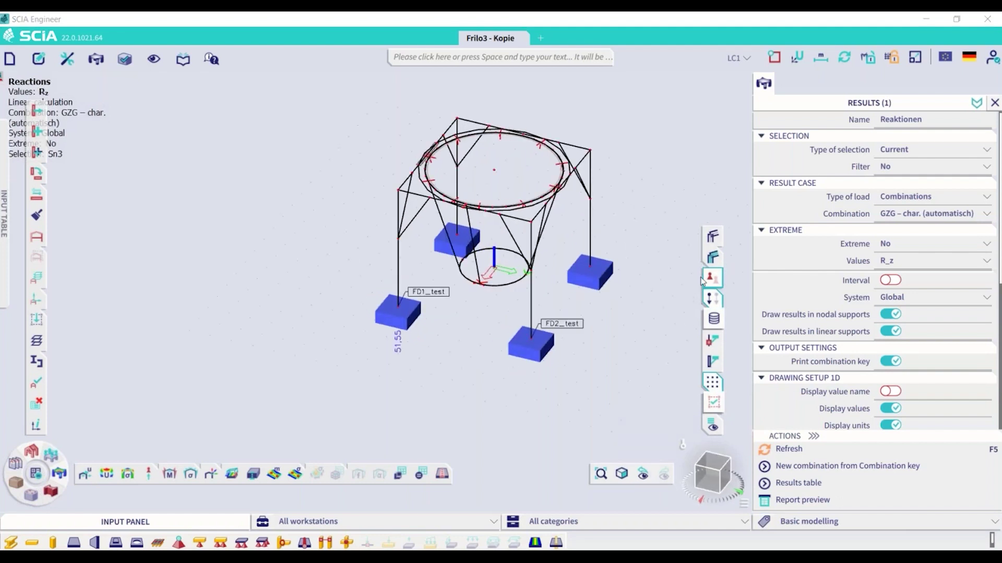
{"action": "left_click", "coordinate": [714, 237]}
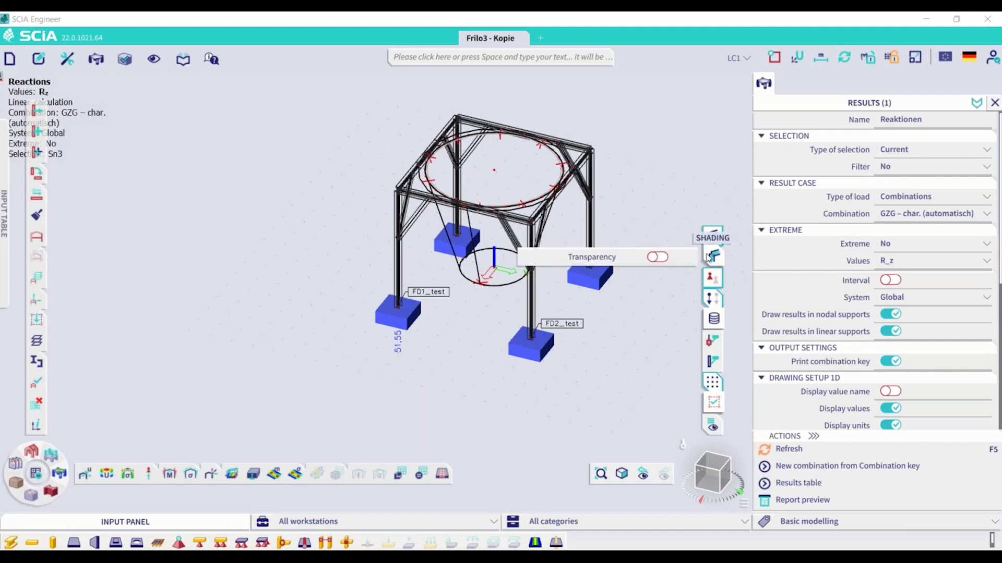
{"action": "left_click", "coordinate": [710, 257]}
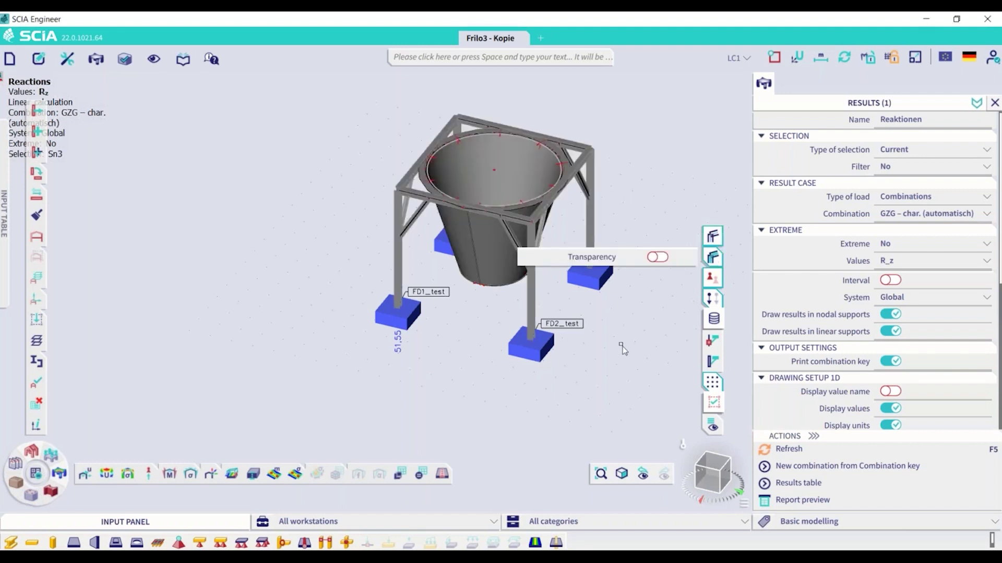
{"action": "left_click_drag", "start_coordinate": [621, 335], "coordinate": [516, 337]}
{"action": "middle_click_drag", "start_coordinate": [512, 346], "coordinate": [527, 347]}
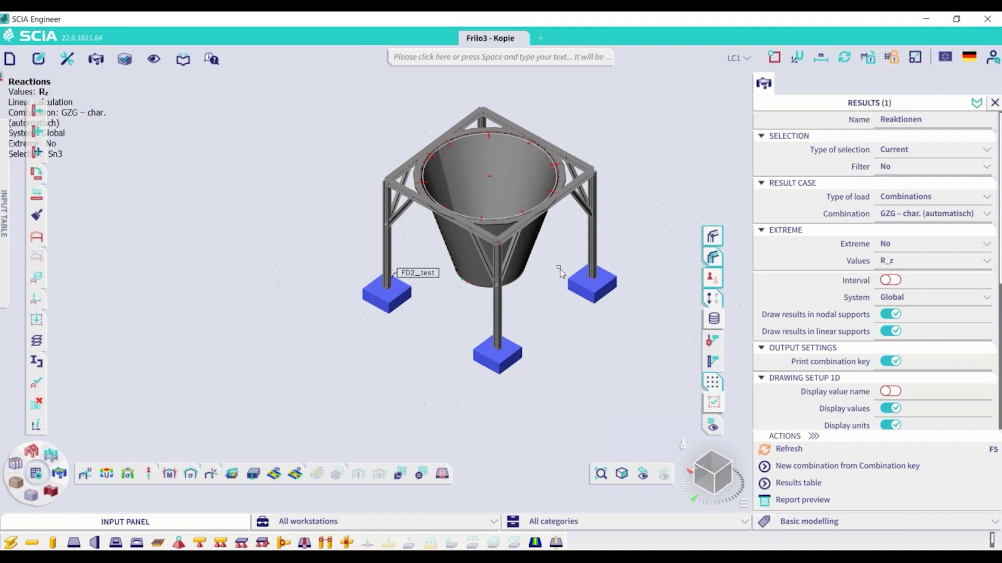
{"action": "right_click_drag", "start_coordinate": [558, 276], "coordinate": [532, 263], "text": "ctrl"}
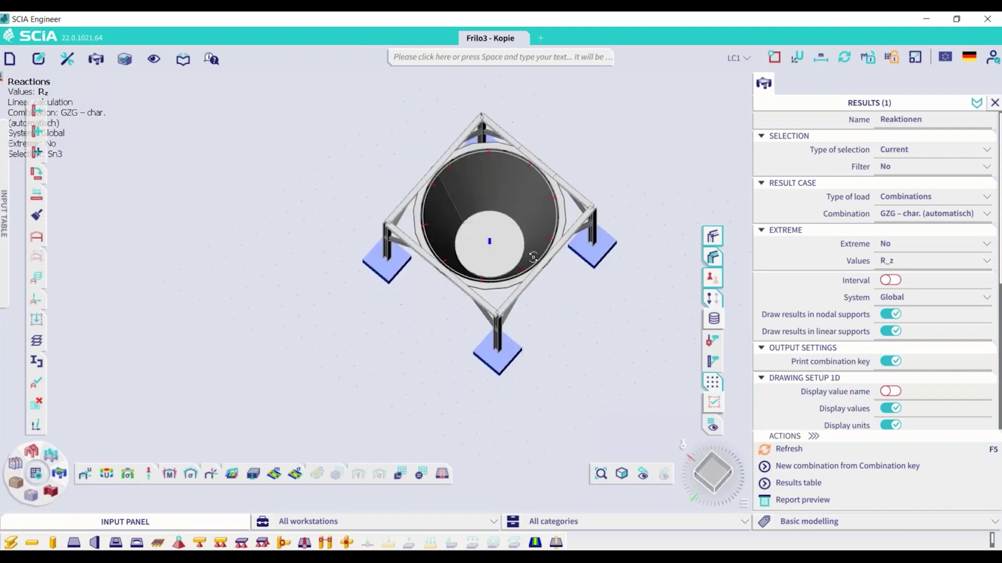
{"action": "right_click_drag", "start_coordinate": [485, 285], "coordinate": [422, 256], "text": "ctrl"}
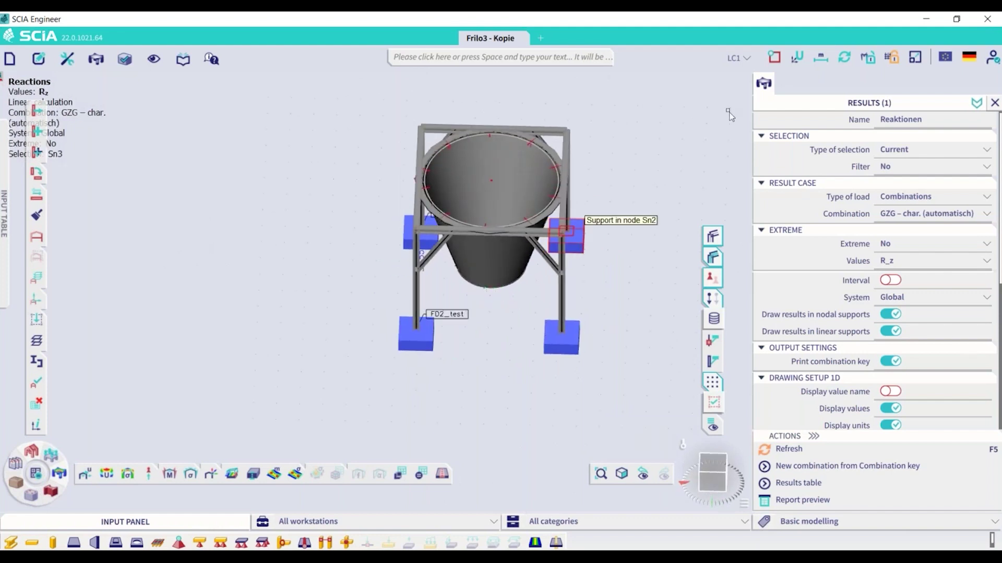
Make Schnee the active load case and view its loads on the frame.
{"action": "left_click", "coordinate": [745, 58]}
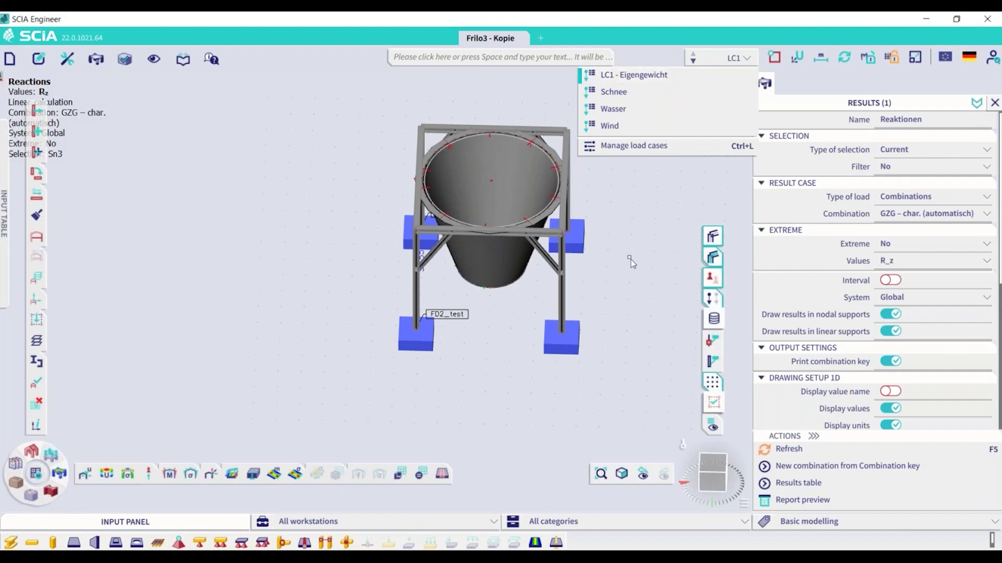
{"action": "left_click", "coordinate": [643, 225]}
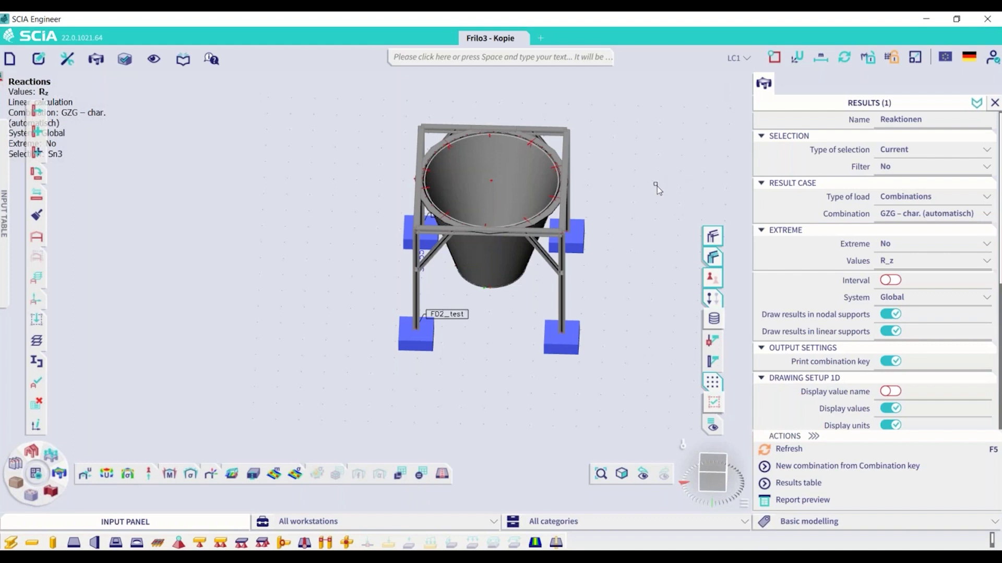
{"action": "left_click", "coordinate": [747, 57]}
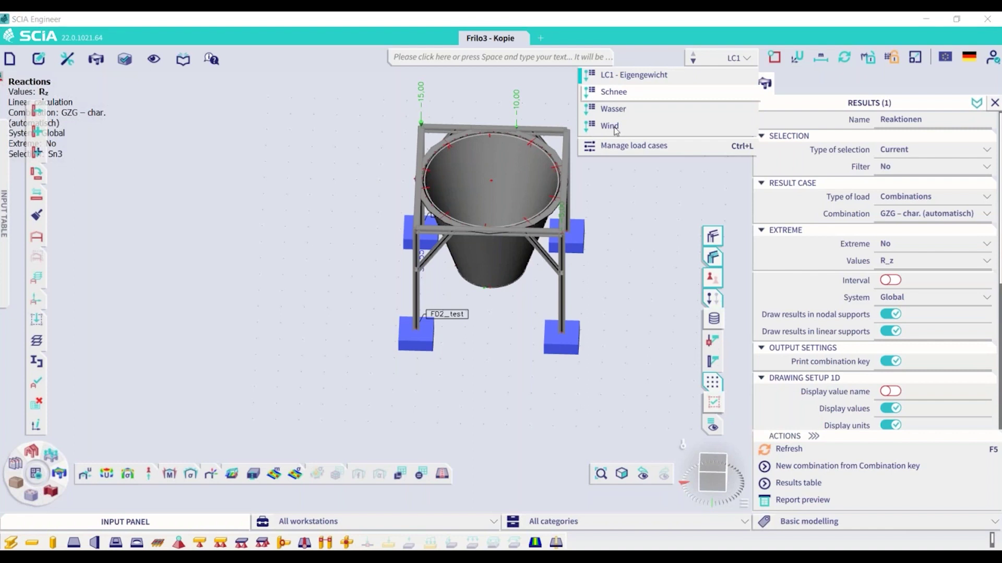
{"action": "right_click", "coordinate": [313, 262]}
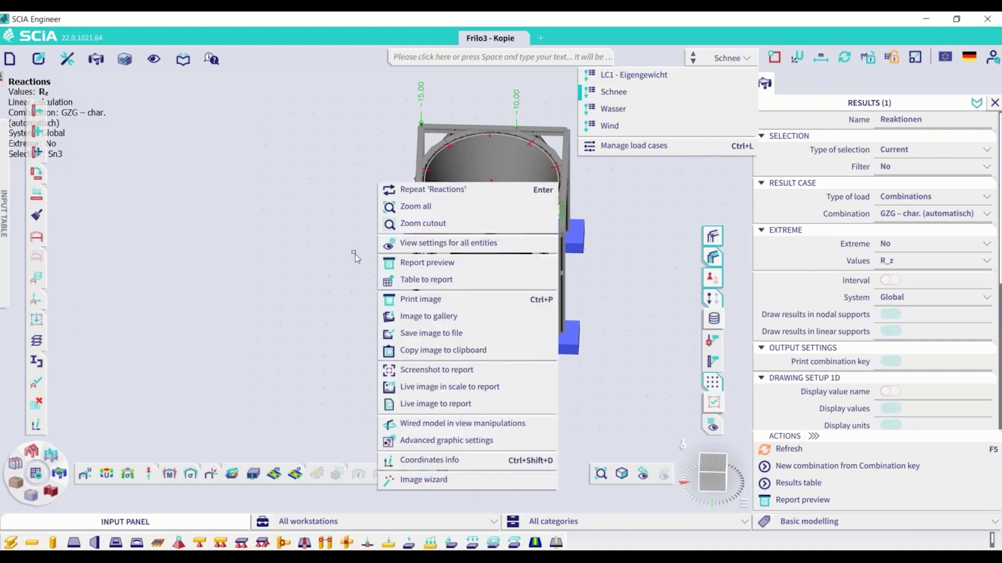
{"action": "left_click", "coordinate": [320, 211]}
{"action": "right_click_drag", "start_coordinate": [391, 236], "coordinate": [357, 235], "text": "ctrl"}
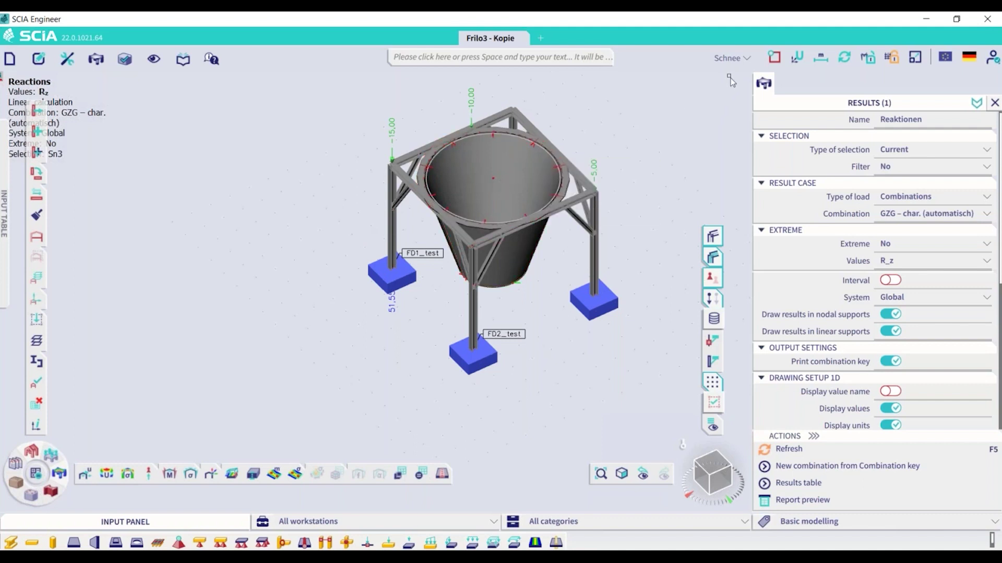
Switch the active load case to Wasser and examine the water pressure loads on the conical tank.
{"action": "left_click", "coordinate": [740, 59]}
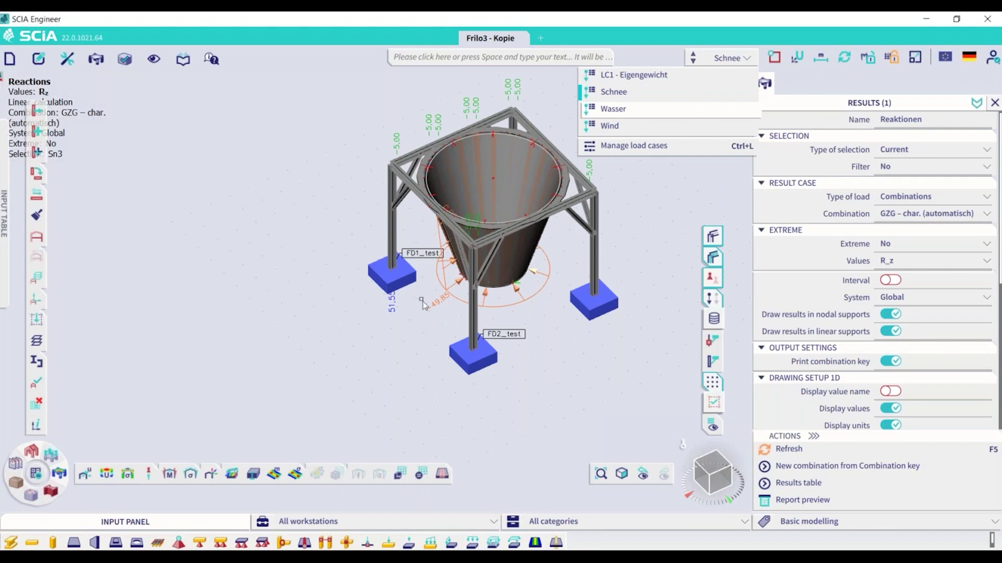
{"action": "left_click", "coordinate": [613, 108]}
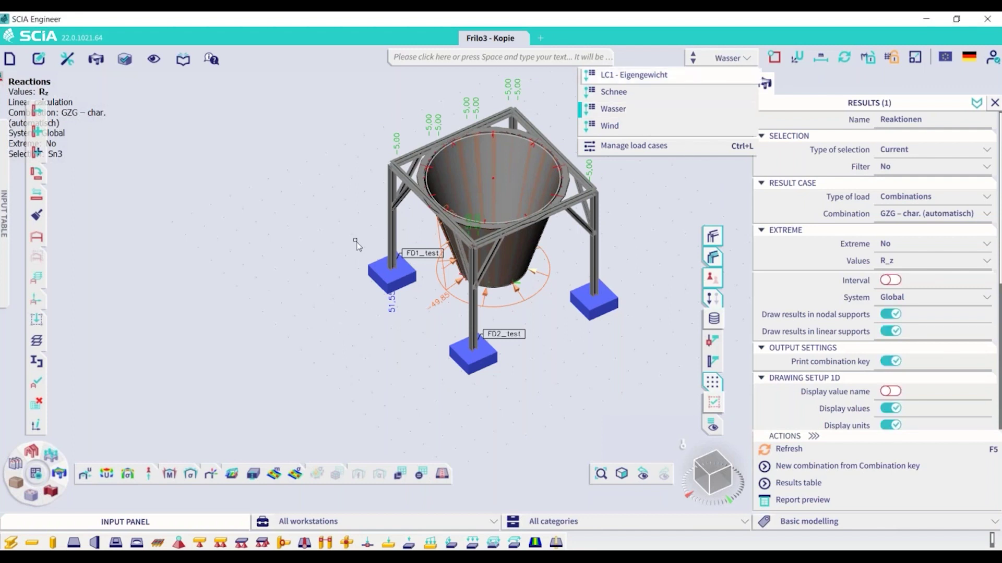
{"action": "left_click", "coordinate": [669, 201]}
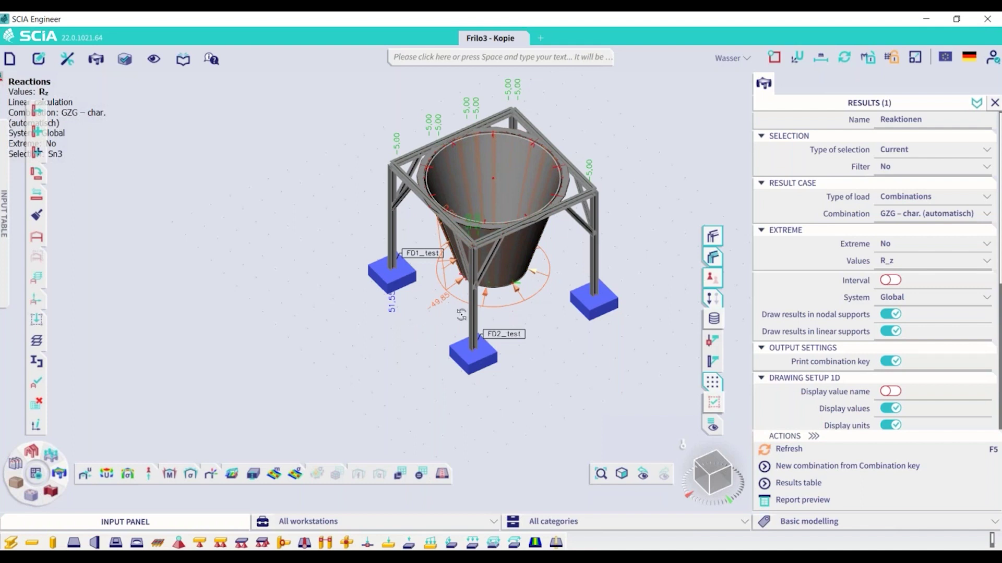
{"action": "right_click_drag", "start_coordinate": [462, 315], "coordinate": [521, 259], "text": "ctrl"}
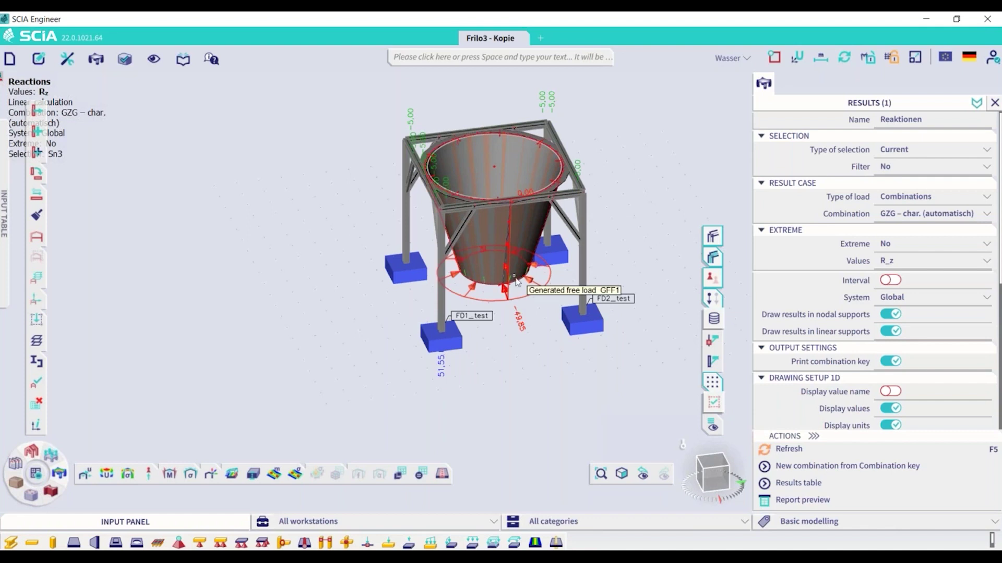
{"action": "right_click_drag", "start_coordinate": [576, 369], "coordinate": [561, 368], "text": "ctrl"}
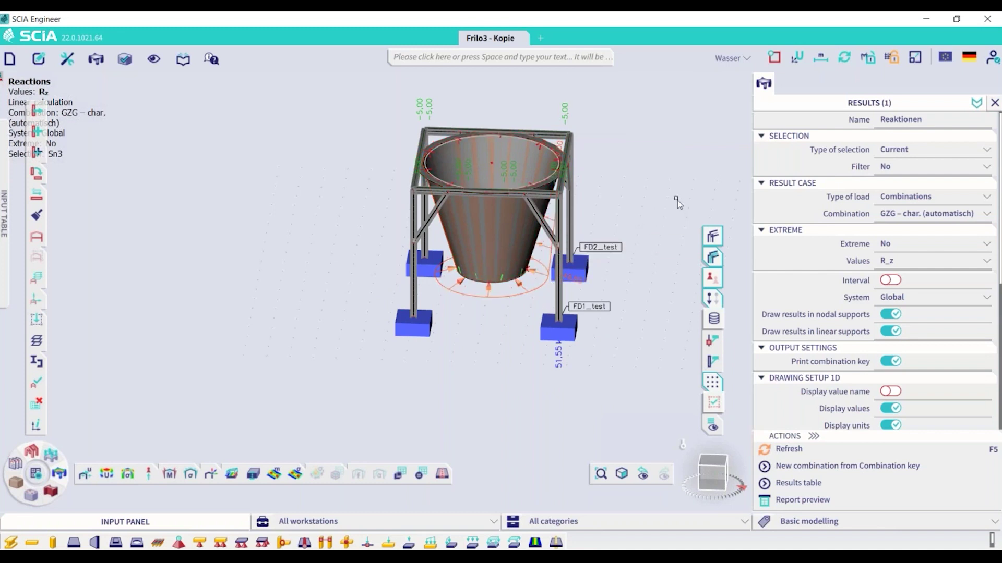
Switch the active load case to Wind and examine the line loads on the upper frame.
{"action": "right_click_drag", "start_coordinate": [632, 211], "coordinate": [746, 73], "text": "ctrl"}
{"action": "left_click", "coordinate": [730, 58]}
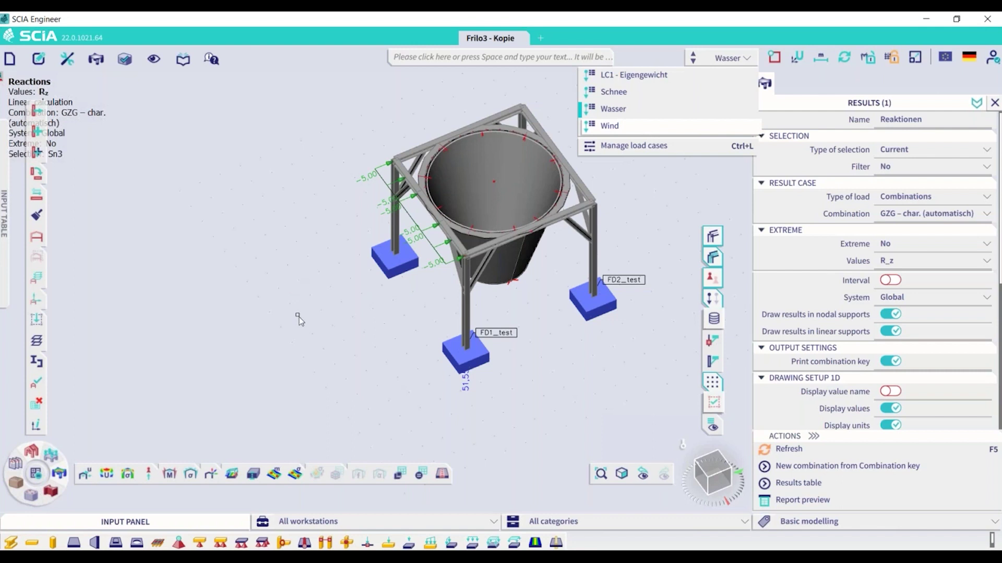
{"action": "left_click", "coordinate": [272, 365]}
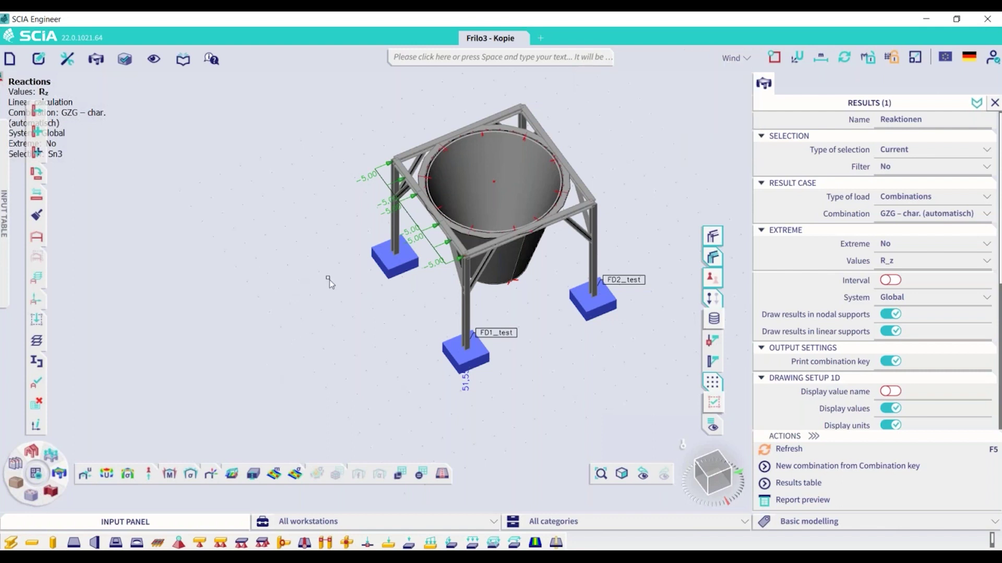
{"action": "right_click_drag", "start_coordinate": [348, 329], "coordinate": [332, 328], "text": "ctrl"}
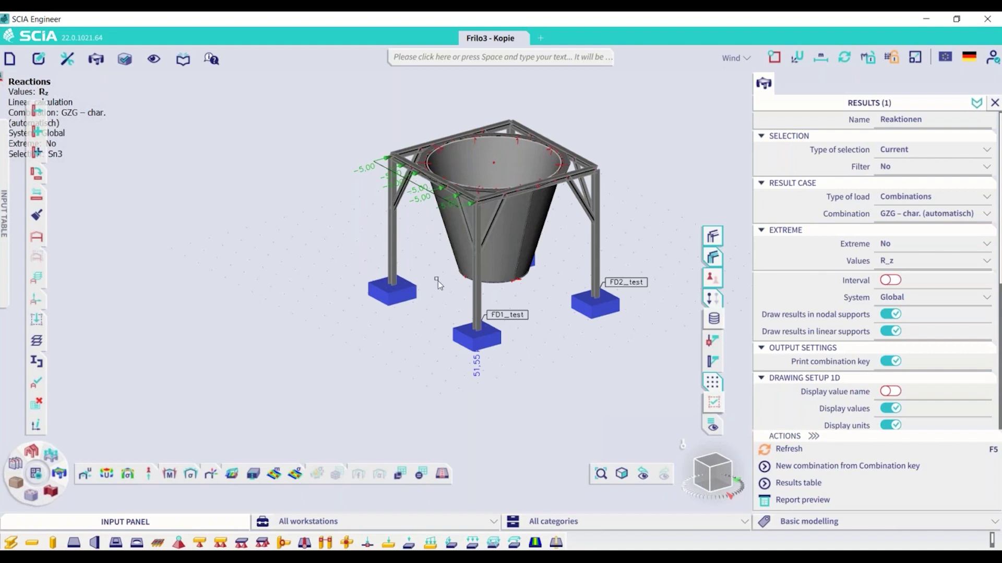
Run the FE calculation with Linear analysis for the load cases and close the analysis summary.
{"action": "left_click", "coordinate": [37, 475]}
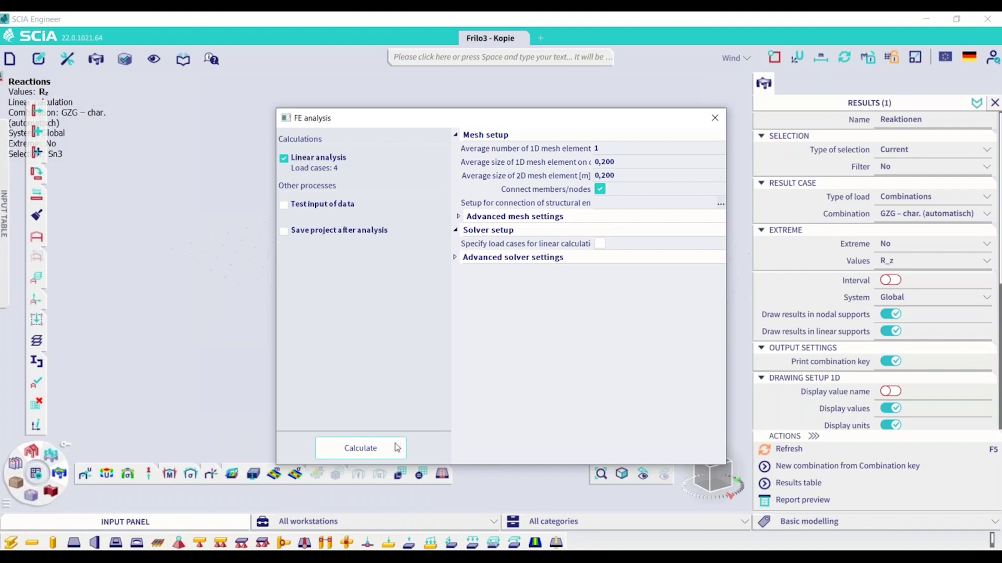
{"action": "left_click", "coordinate": [371, 448]}
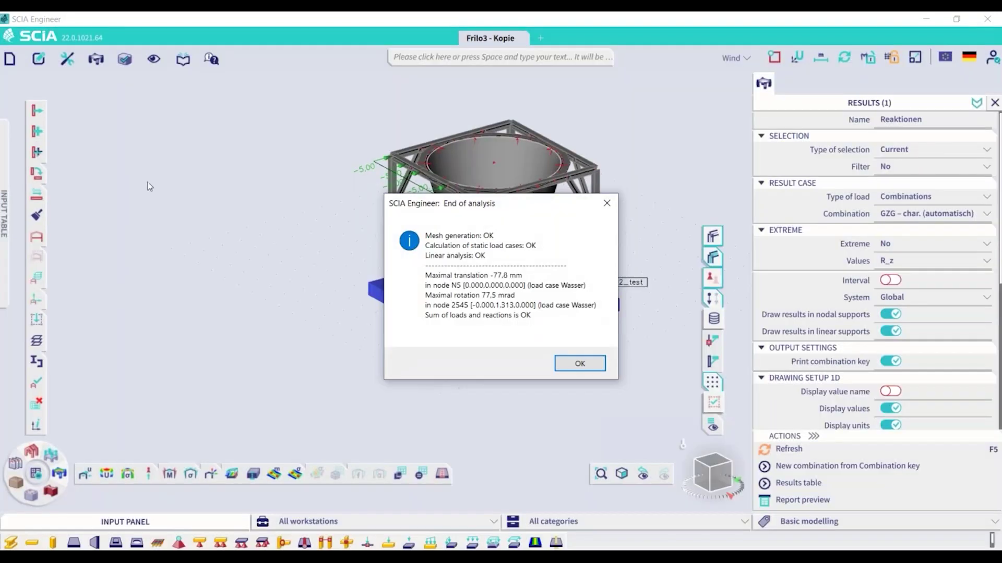
{"action": "left_click", "coordinate": [584, 364]}
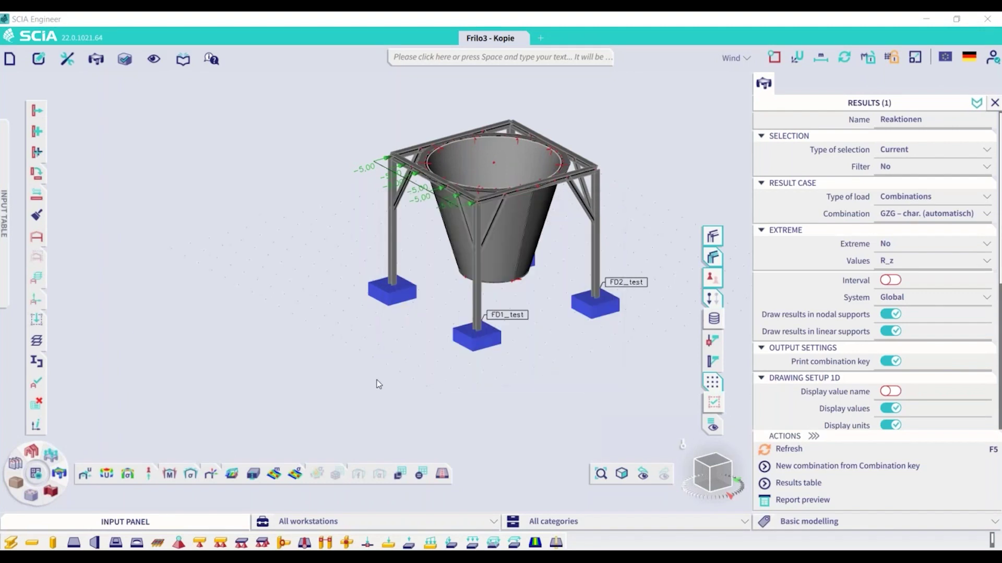
Try to refresh the reaction results for the current selection.
{"action": "key", "text": "F5"}
{"action": "left_click", "coordinate": [530, 336]}
{"action": "middle_click_drag", "start_coordinate": [465, 391], "coordinate": [393, 372]}
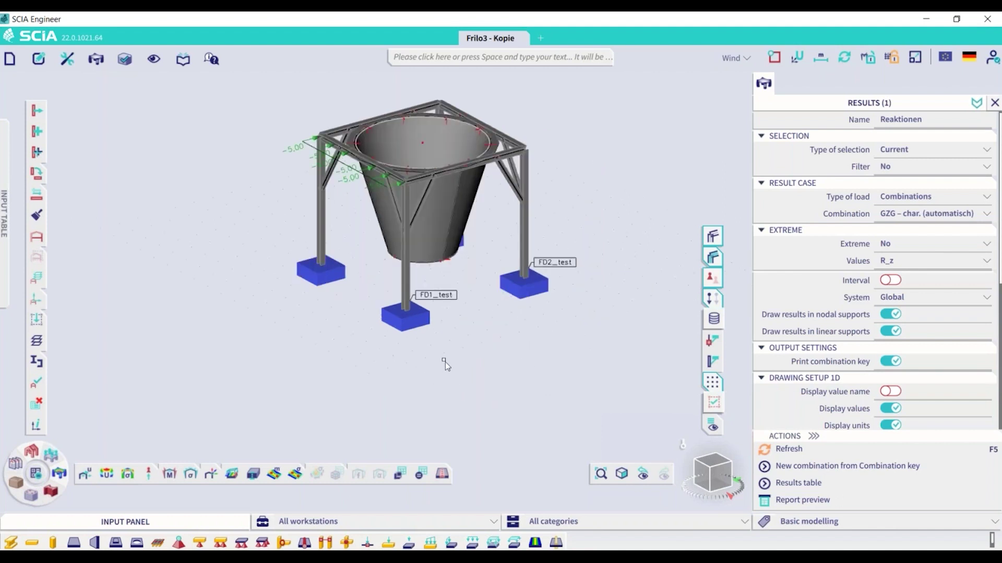
{"action": "right_click_drag", "start_coordinate": [472, 359], "coordinate": [469, 359], "text": "ctrl"}
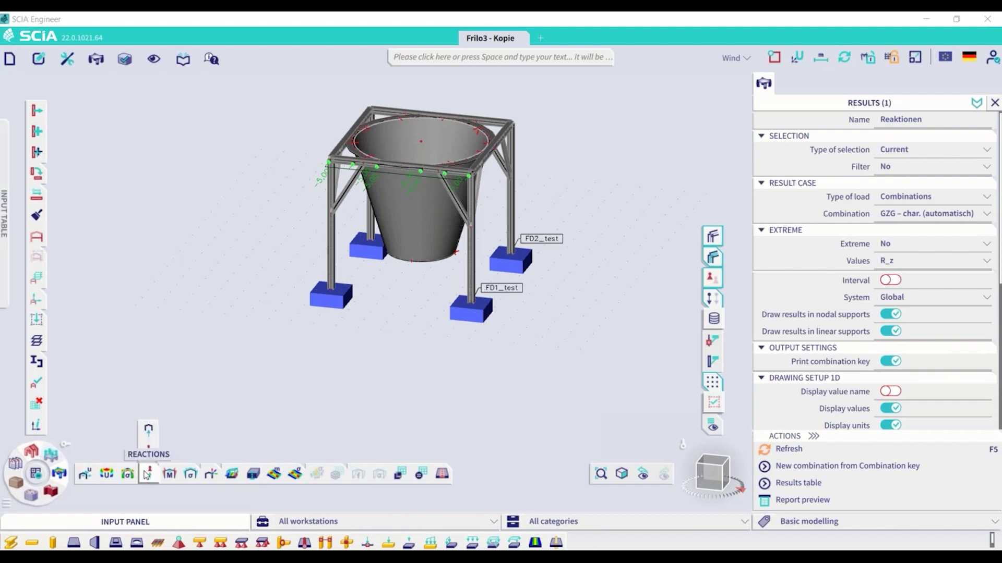
{"action": "mouse_move", "coordinate": [147, 461]}
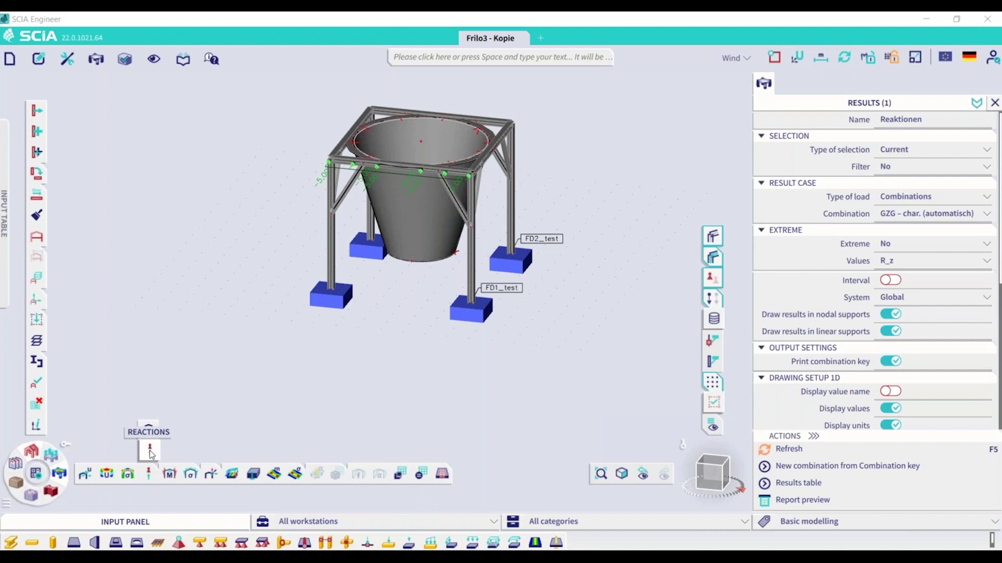
{"action": "left_click", "coordinate": [308, 202]}
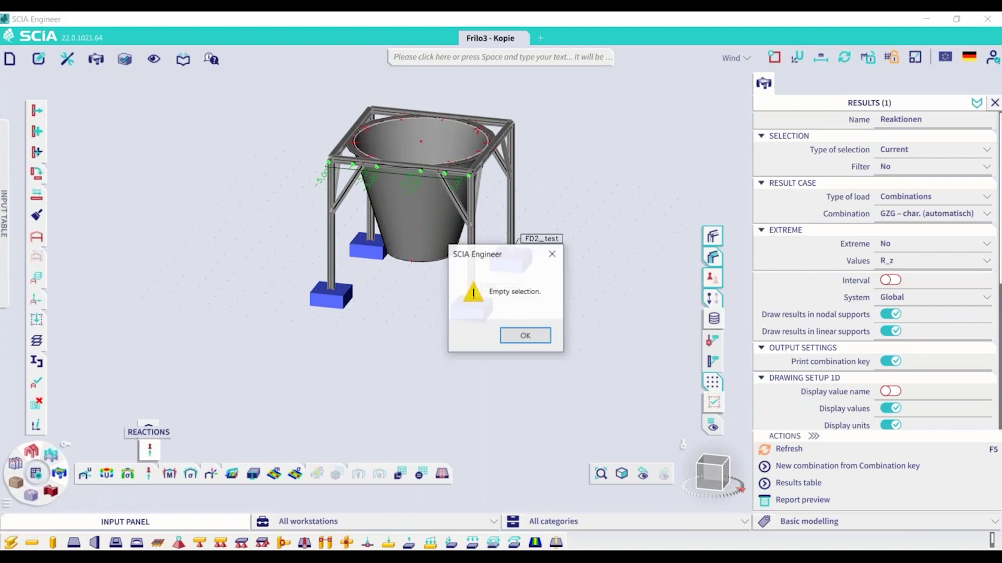
{"action": "left_click", "coordinate": [507, 341]}
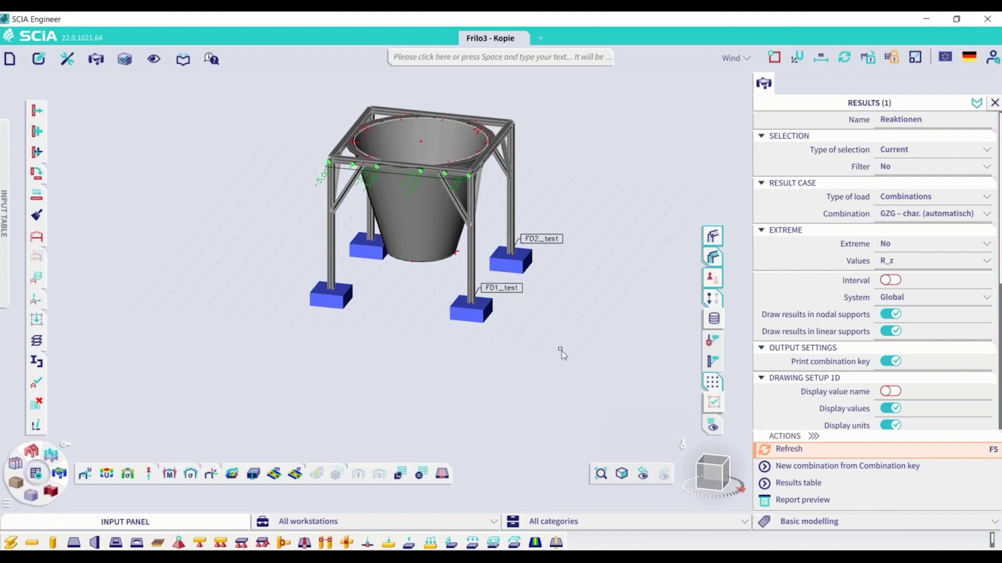
Select the whole model and display the R_z reactions for the combination GZT – Gruppe B (automatisch).
{"action": "key", "text": "ctrl+a"}
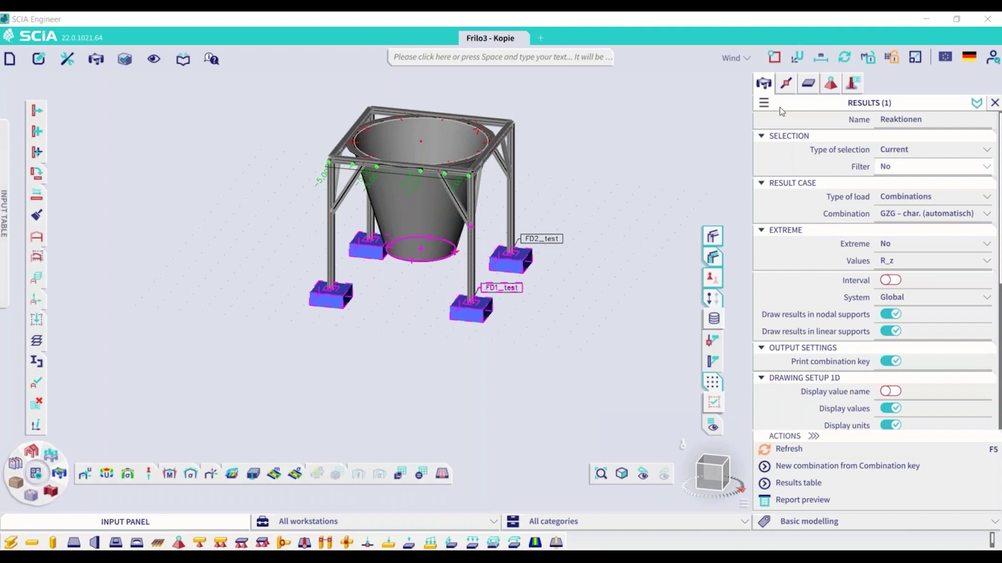
{"action": "left_click", "coordinate": [831, 84]}
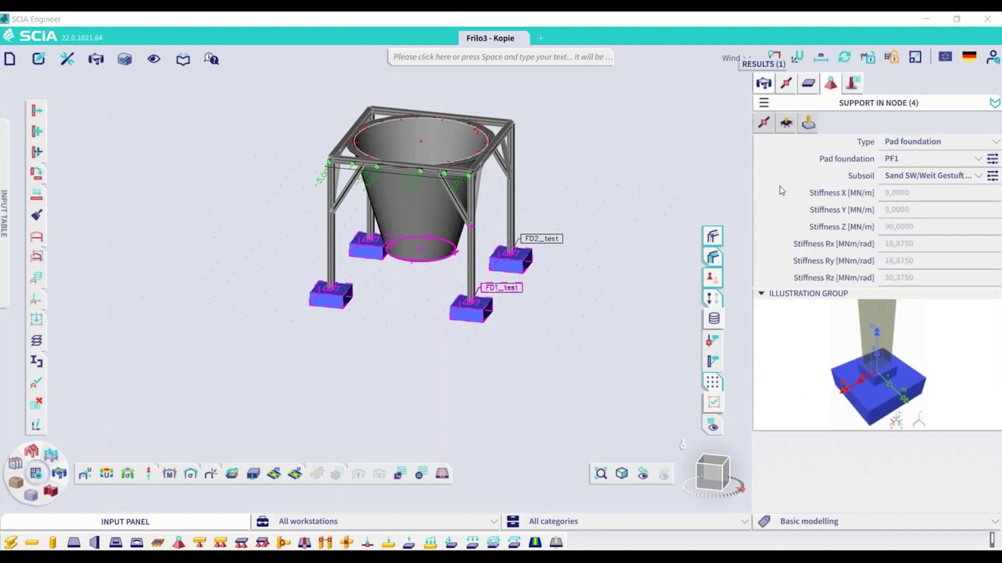
{"action": "key", "text": "Escape"}
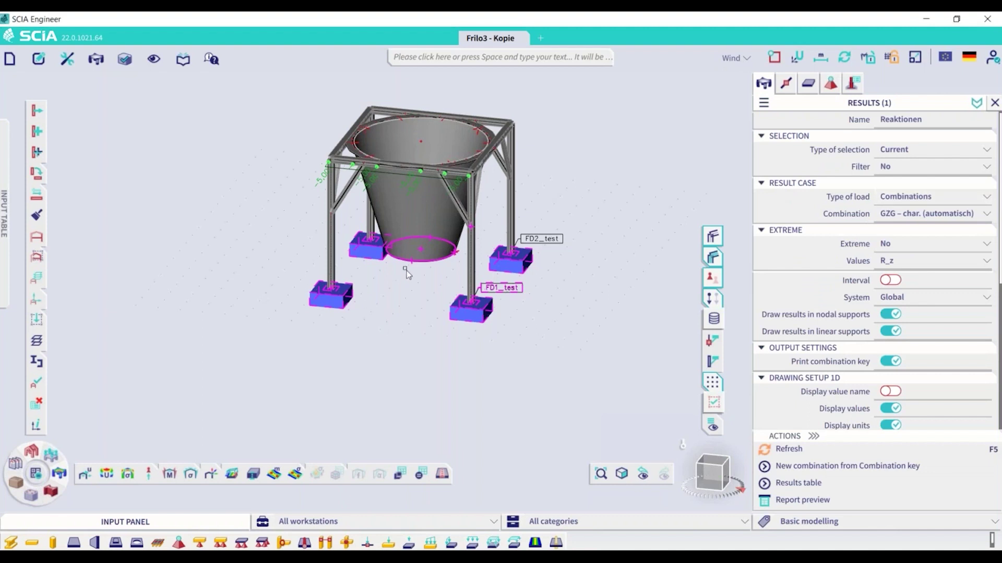
{"action": "left_click", "coordinate": [415, 263]}
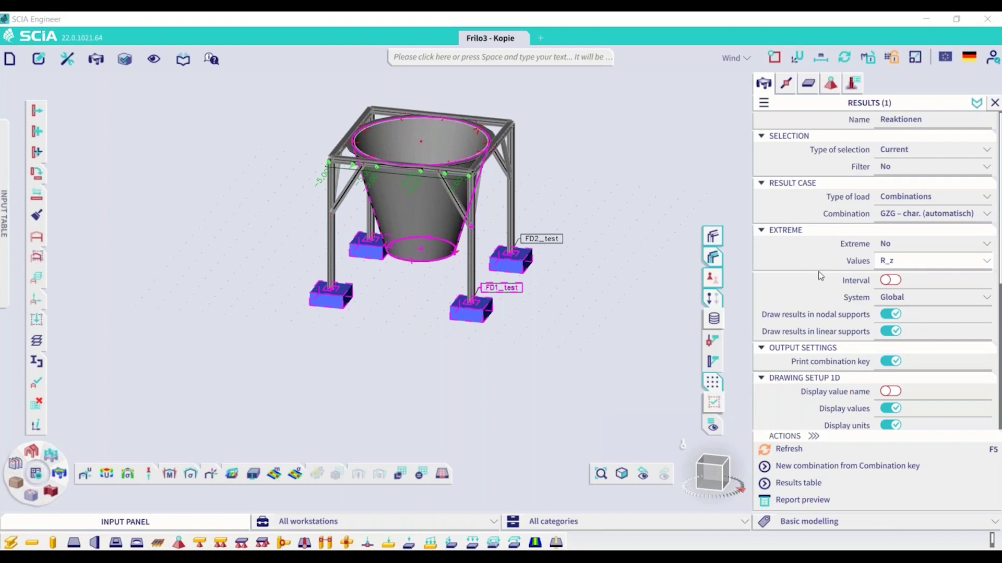
{"action": "left_click", "coordinate": [986, 215]}
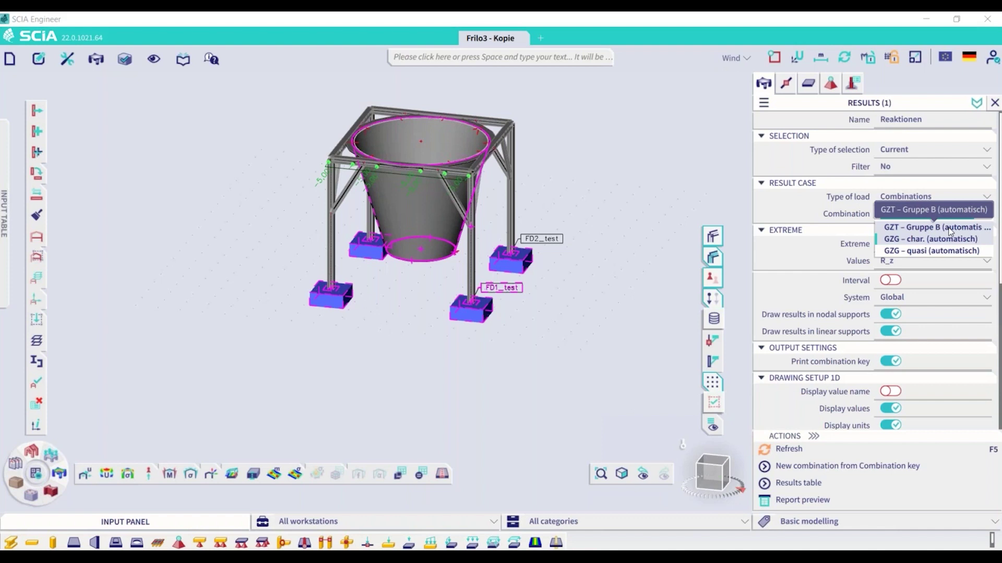
{"action": "left_click", "coordinate": [950, 228]}
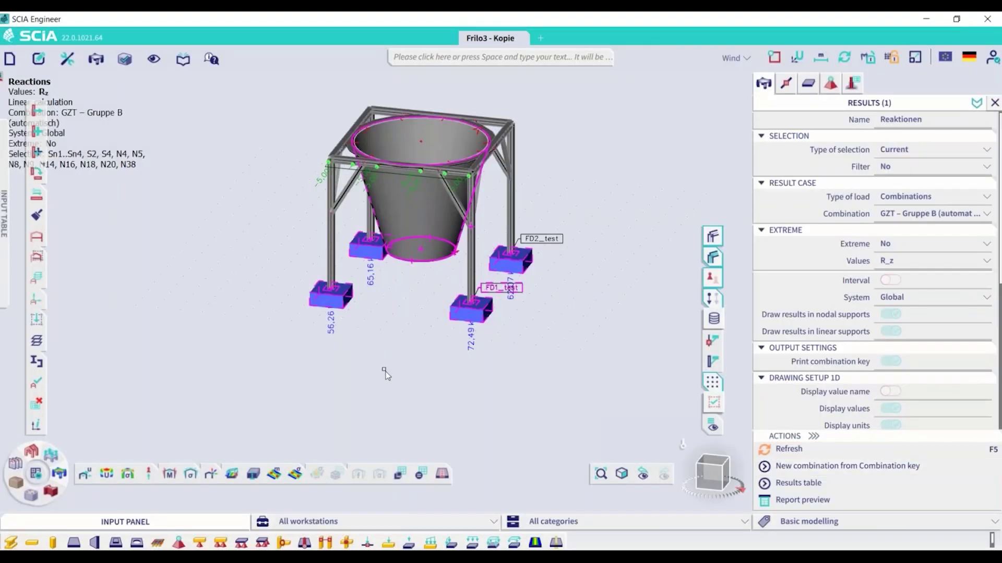
Examine the R_z reactions around the four pad foundations, clear the selection and close the reaction results.
{"action": "mouse_move", "coordinate": [389, 348]}
{"action": "right_mouse_down", "text": "ctrl"}
{"action": "mouse_move", "coordinate": [378, 352]}
{"action": "mouse_move", "coordinate": [421, 327]}
{"action": "mouse_move", "coordinate": [407, 348]}
{"action": "right_mouse_up", "text": "ctrl"}
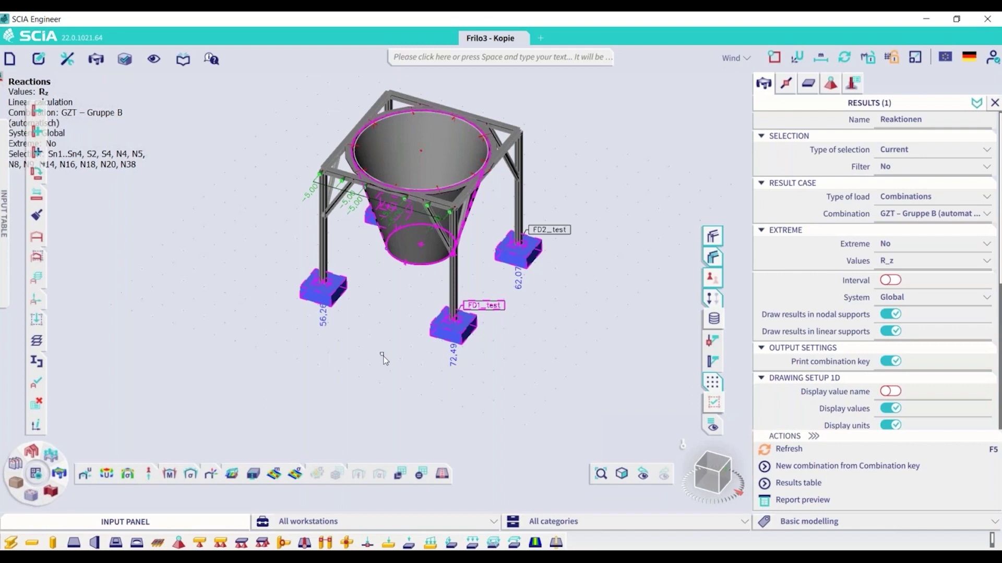
{"action": "right_click_drag", "start_coordinate": [398, 351], "coordinate": [399, 350], "text": "ctrl"}
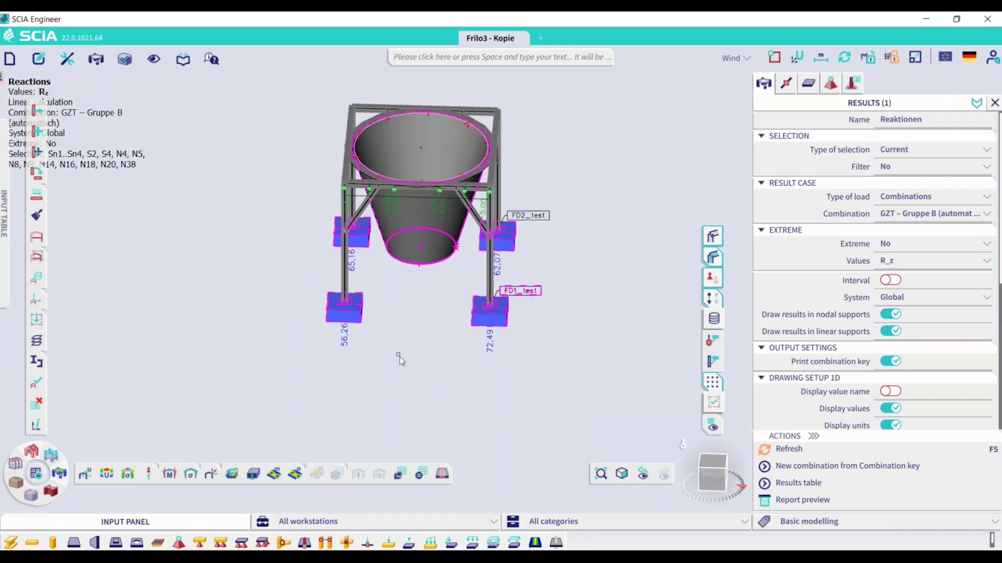
{"action": "right_click_drag", "start_coordinate": [490, 374], "coordinate": [459, 339], "text": "ctrl"}
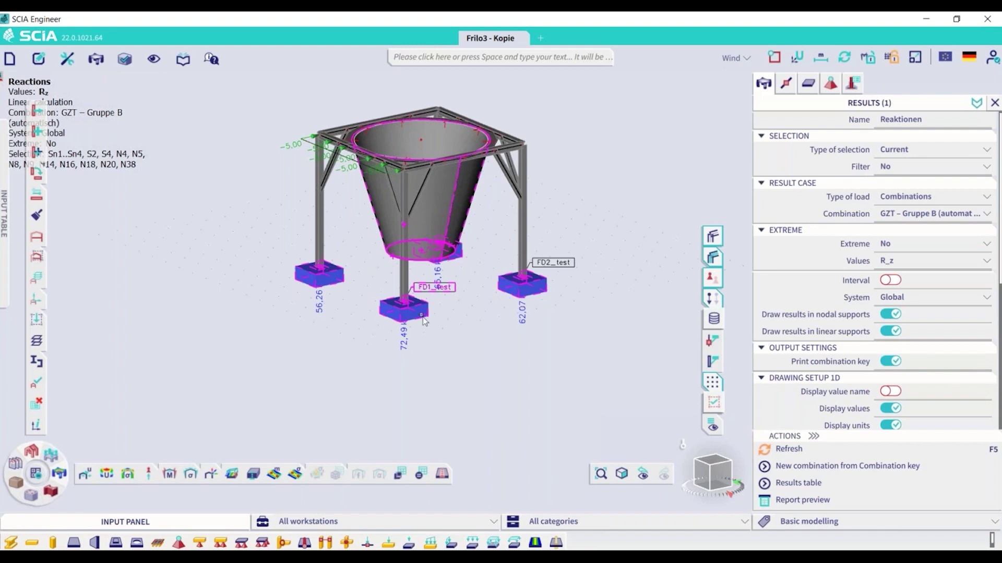
{"action": "key", "text": "Escape"}
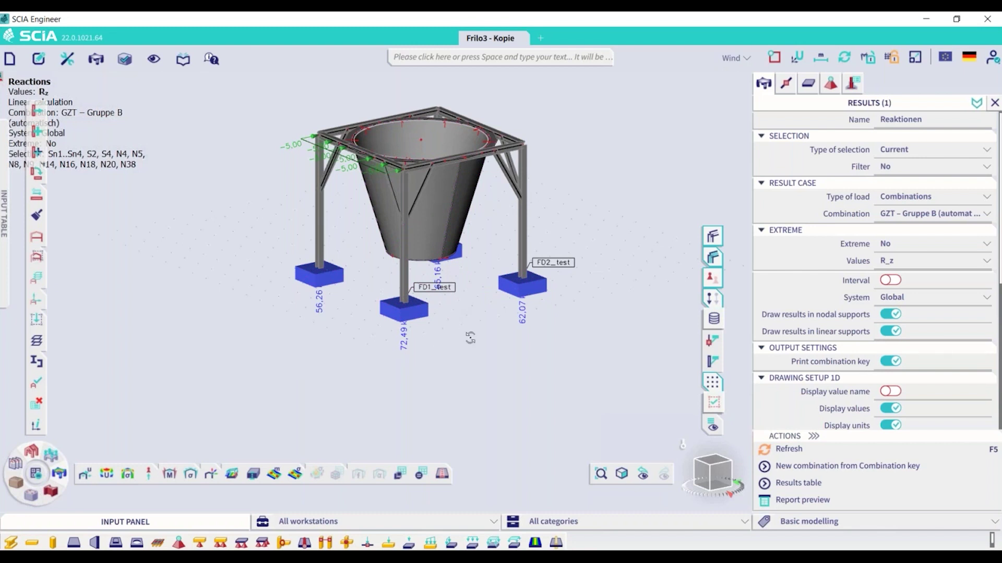
{"action": "right_click_drag", "start_coordinate": [470, 337], "coordinate": [492, 331], "text": "ctrl"}
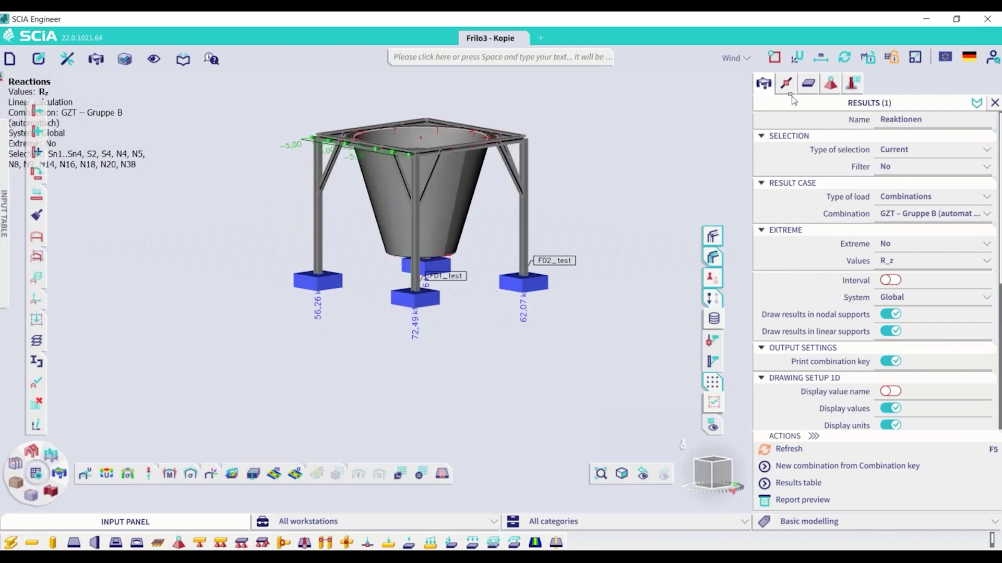
{"action": "left_click", "coordinate": [994, 102]}
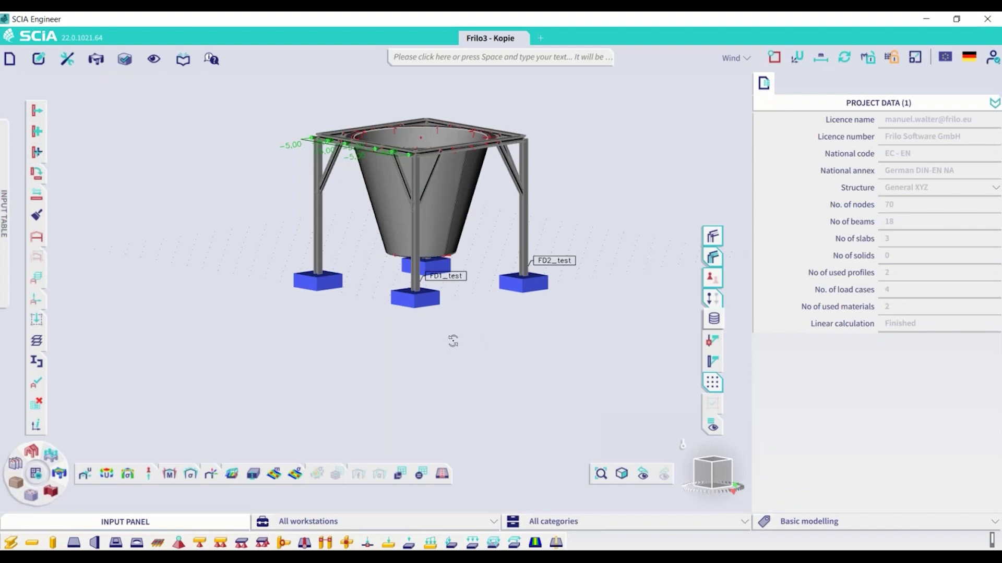
Add Frilo foundation data named Foundation at node N18, the base of the leftmost column.
{"action": "right_click_drag", "start_coordinate": [443, 345], "coordinate": [469, 340], "text": "ctrl"}
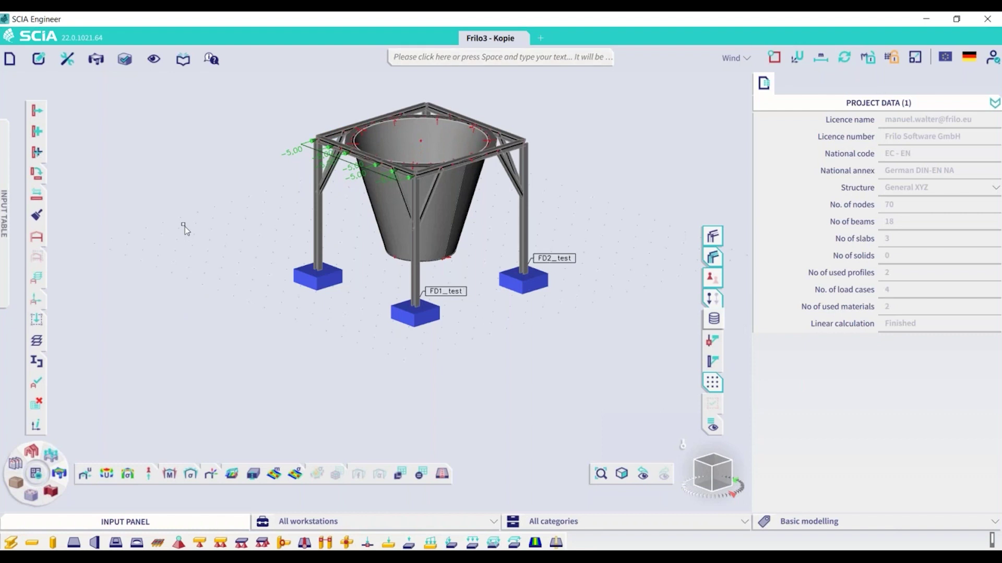
{"action": "left_click", "coordinate": [428, 59]}
{"action": "type", "text": "frilo"}
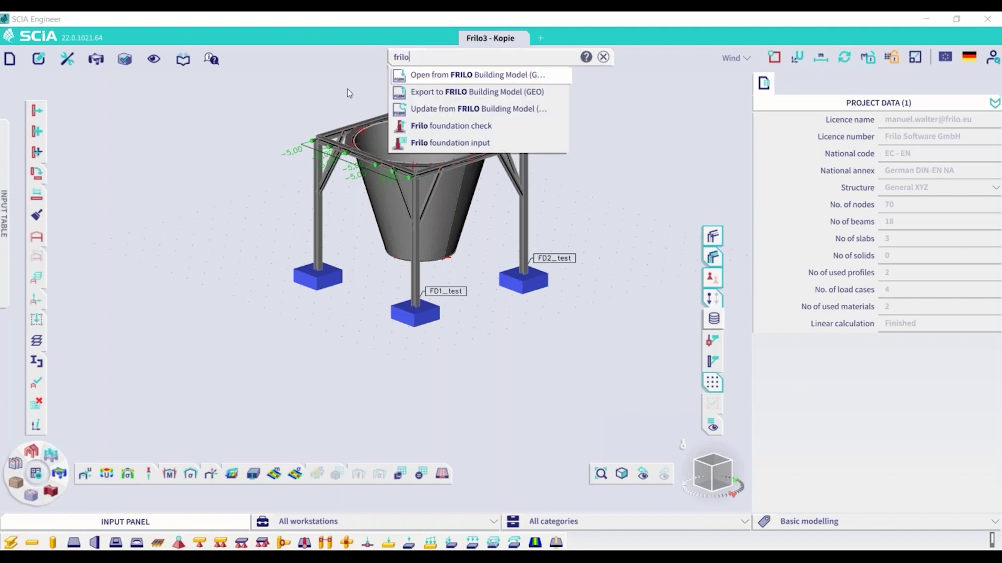
{"action": "left_click", "coordinate": [449, 142]}
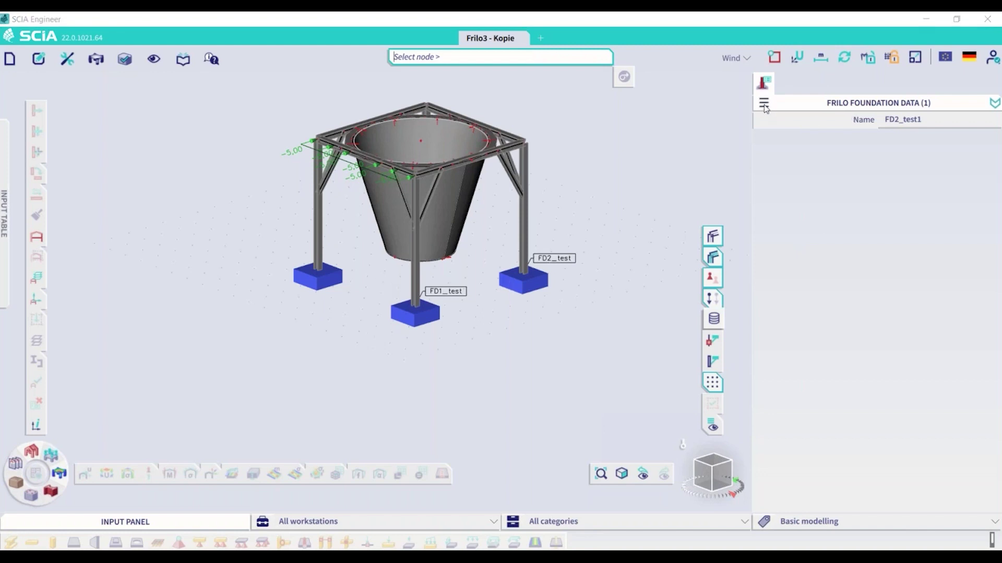
{"action": "left_click", "coordinate": [927, 121]}
{"action": "left_click_drag", "start_coordinate": [929, 122], "coordinate": [887, 126]}
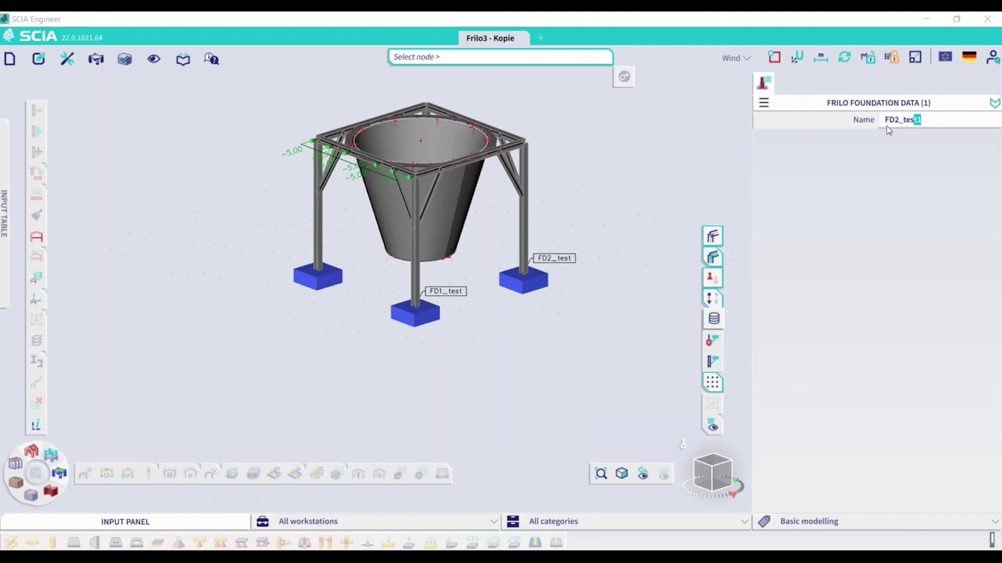
{"action": "type", "text": "Foundation"}
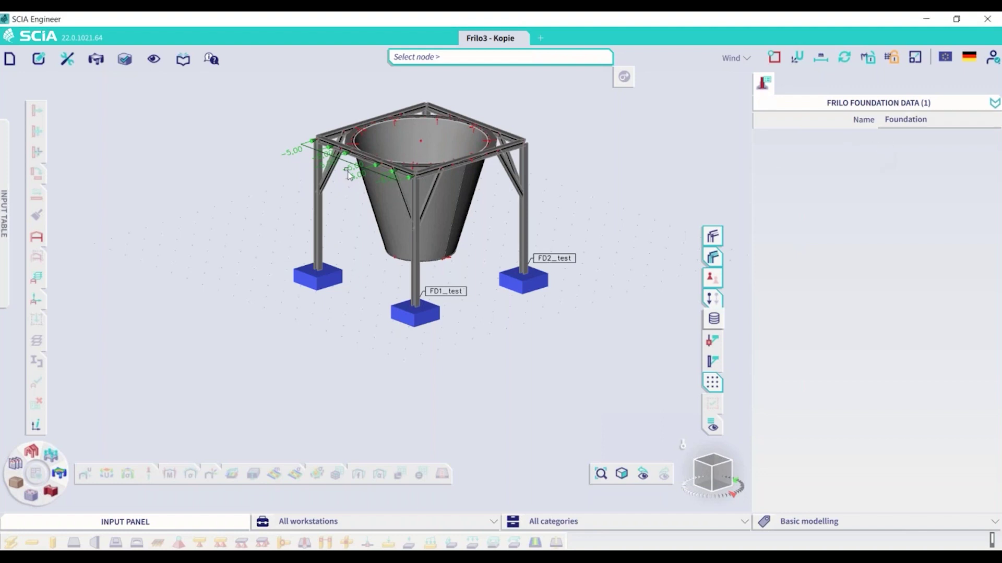
{"action": "left_click", "coordinate": [420, 61]}
{"action": "key", "text": "Return"}
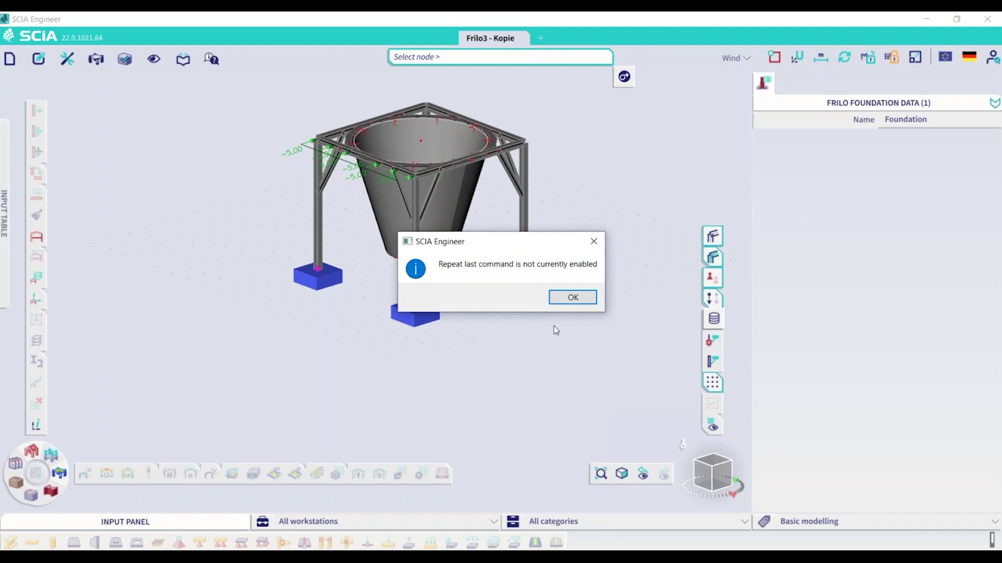
{"action": "left_click", "coordinate": [565, 298]}
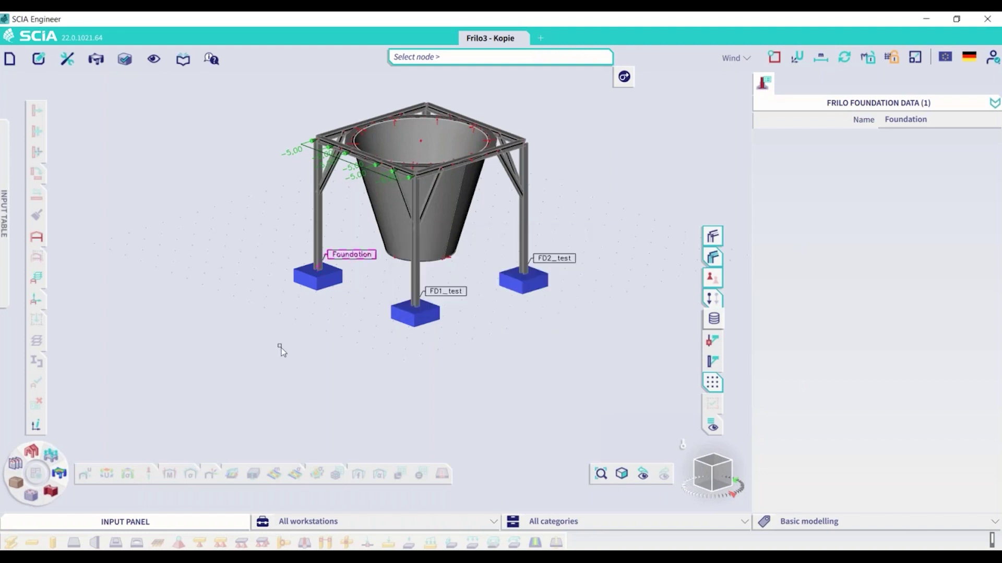
{"action": "key", "text": "Escape"}
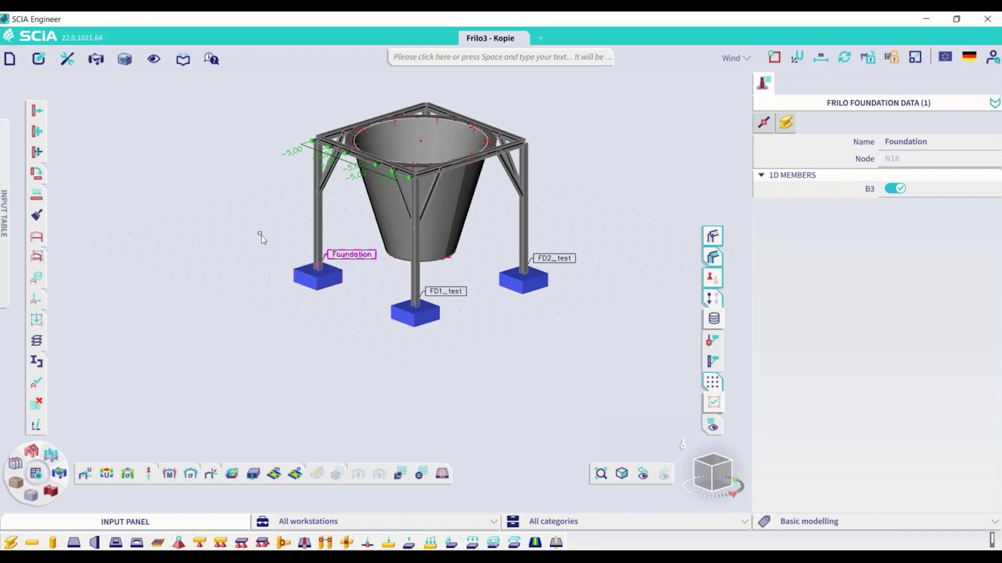
Open the Frilo foundation check for the foundation data.
{"action": "left_click", "coordinate": [442, 60]}
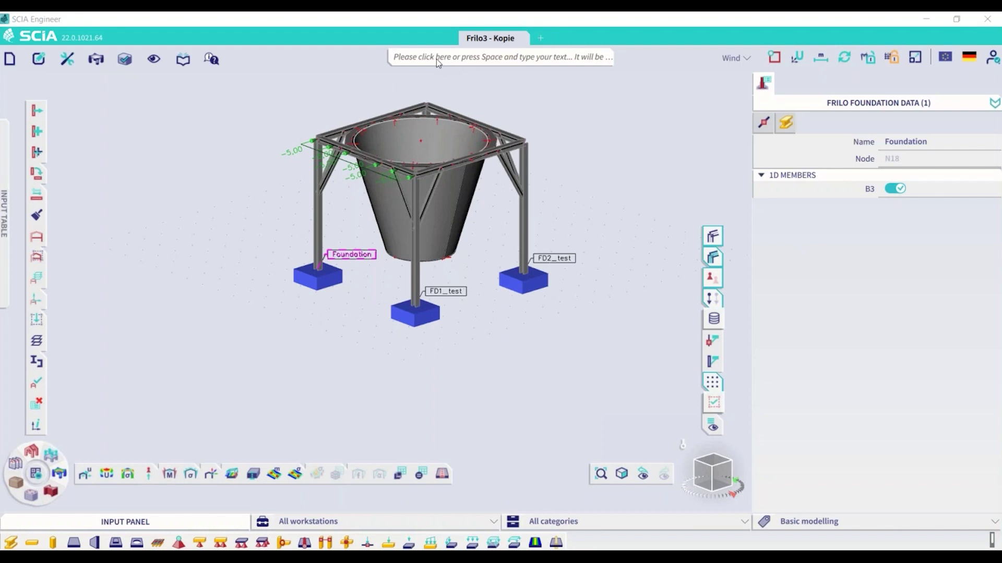
{"action": "type", "text": "frilo"}
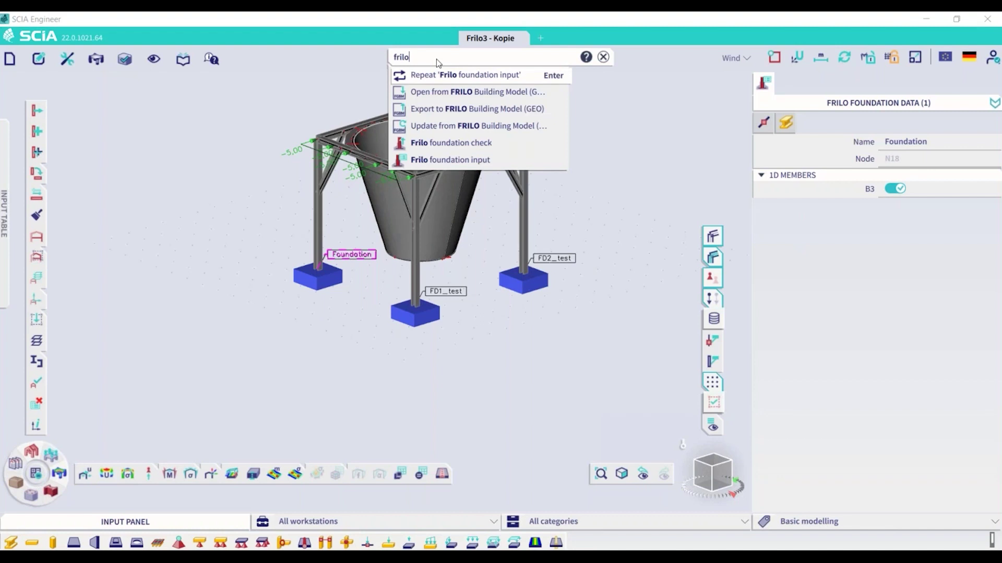
{"action": "left_click", "coordinate": [469, 161]}
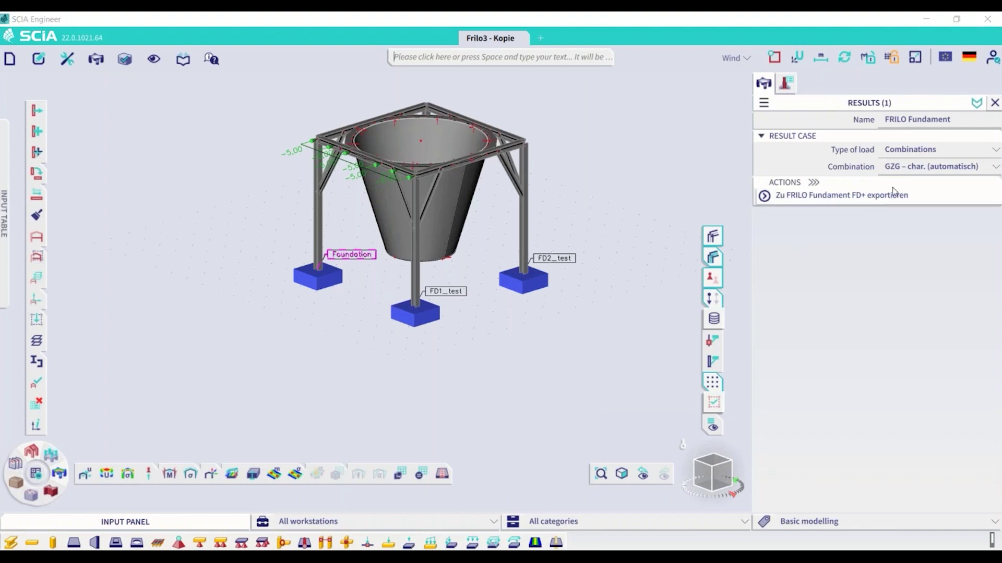
Review the load types and combinations offered for the FRILO Fundament check.
{"action": "left_click", "coordinate": [989, 153]}
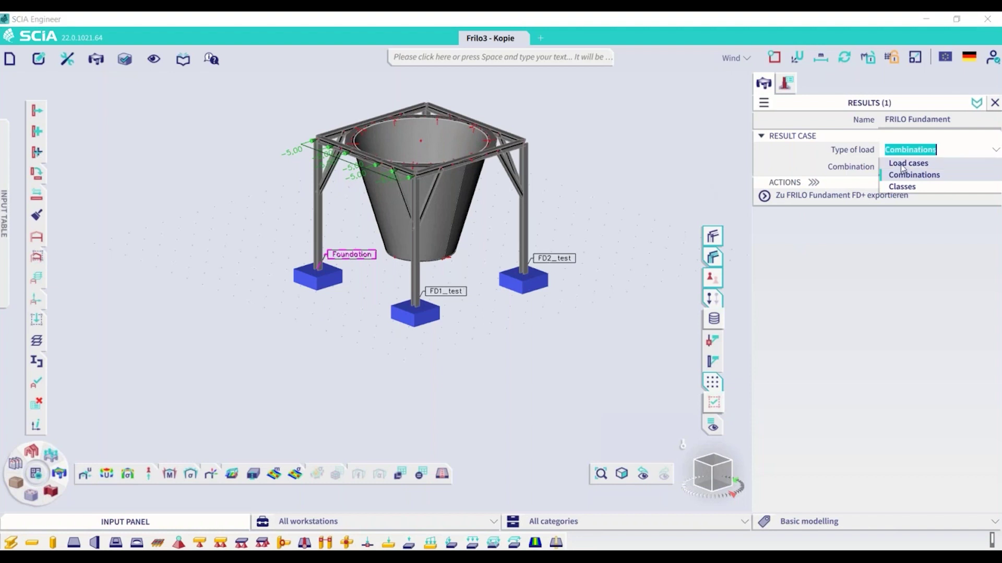
{"action": "left_click", "coordinate": [785, 177]}
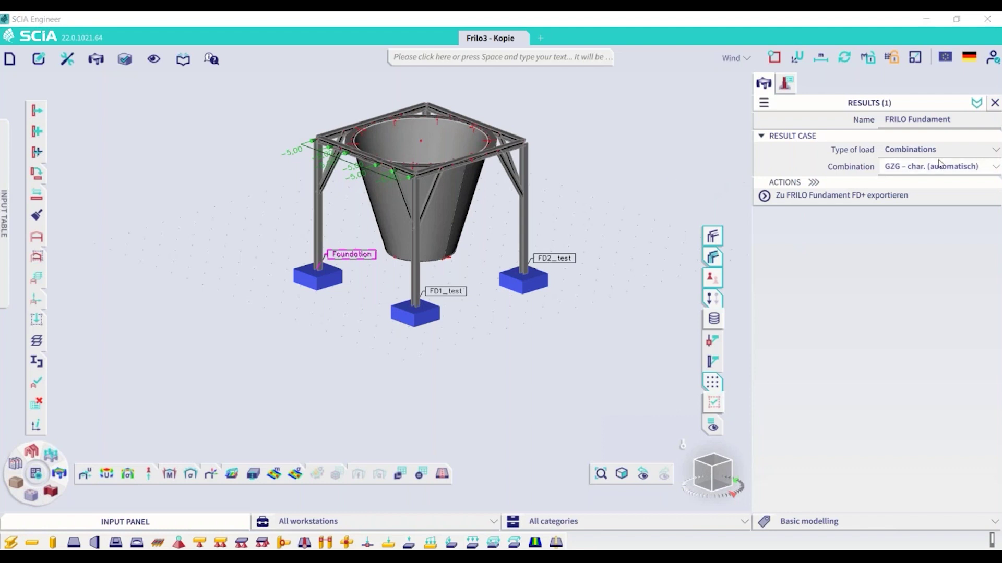
{"action": "left_click", "coordinate": [993, 151]}
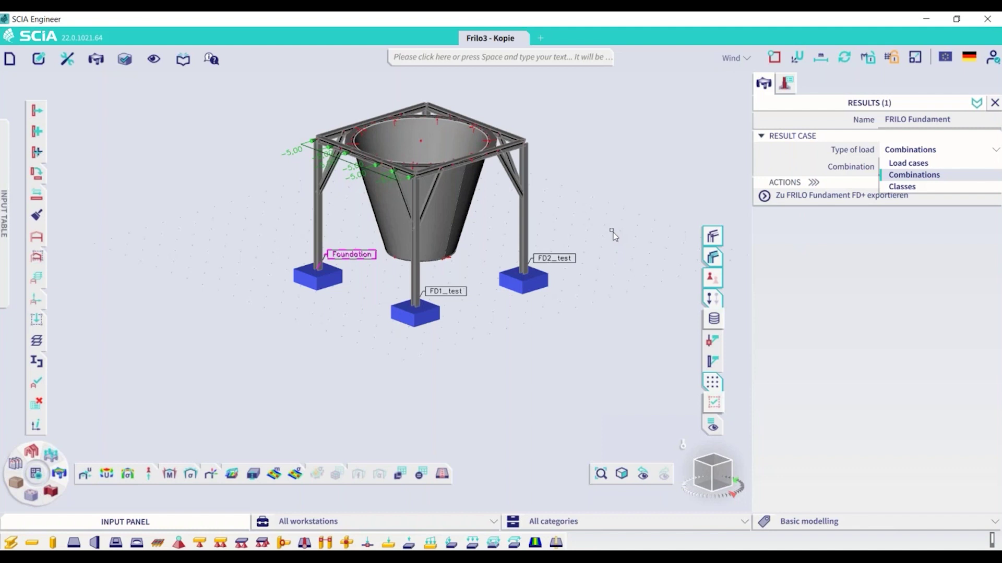
{"action": "left_click", "coordinate": [934, 176]}
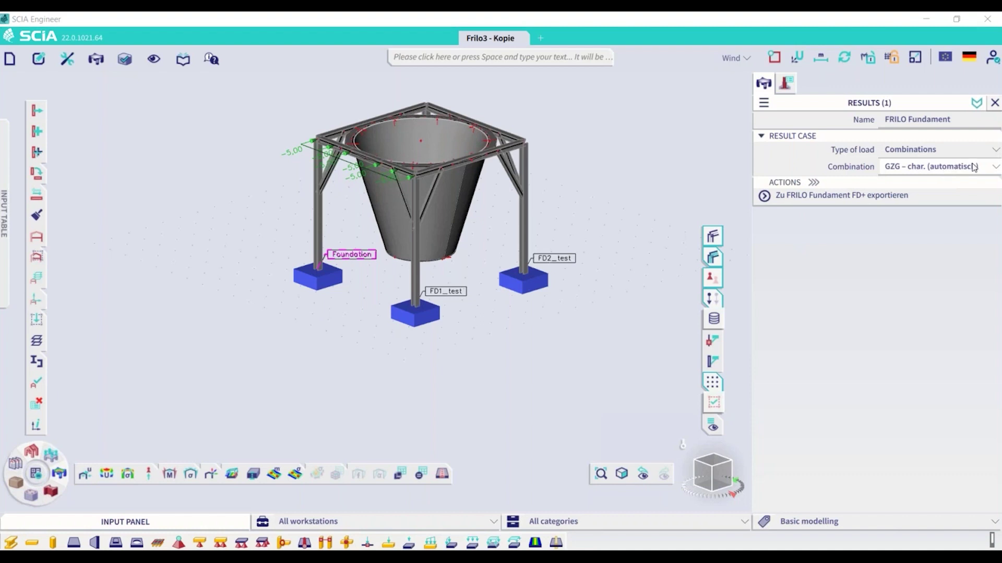
{"action": "left_click", "coordinate": [994, 168]}
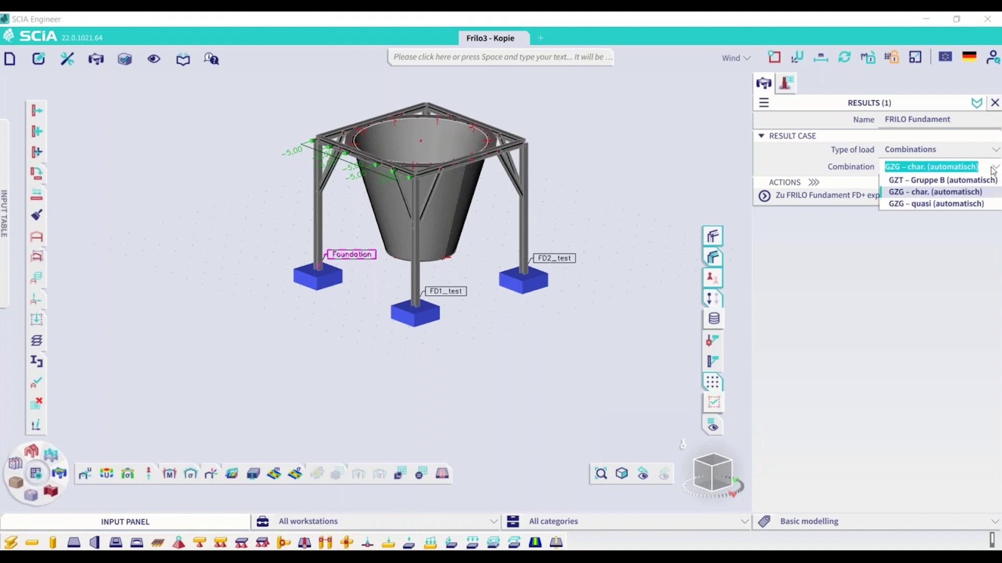
{"action": "left_click", "coordinate": [665, 162]}
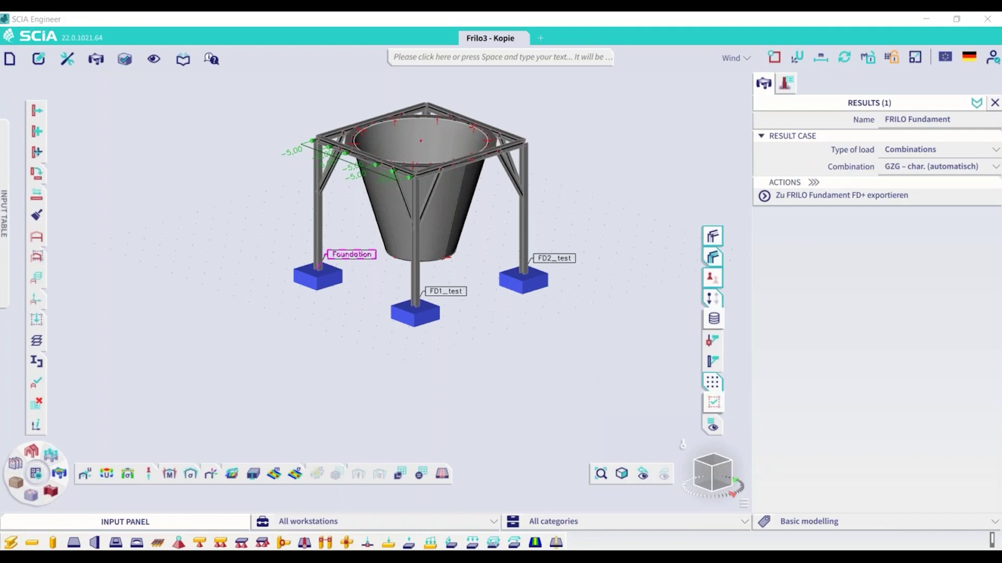
Set the foundation check's result case to load case LC1 - Eigengewicht after reviewing the available load cases.
{"action": "left_click", "coordinate": [939, 149]}
{"action": "left_click", "coordinate": [939, 167]}
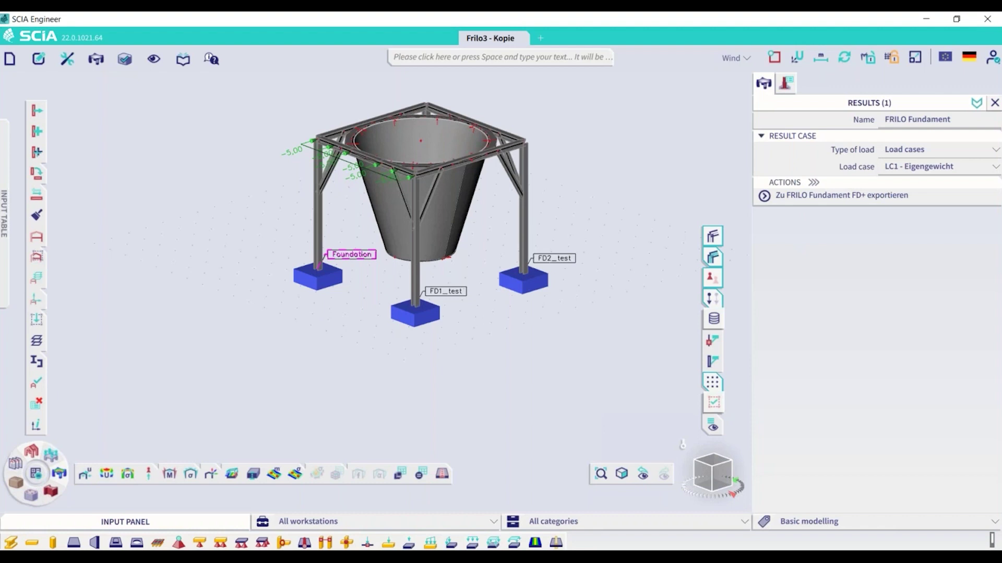
{"action": "left_click", "coordinate": [996, 167]}
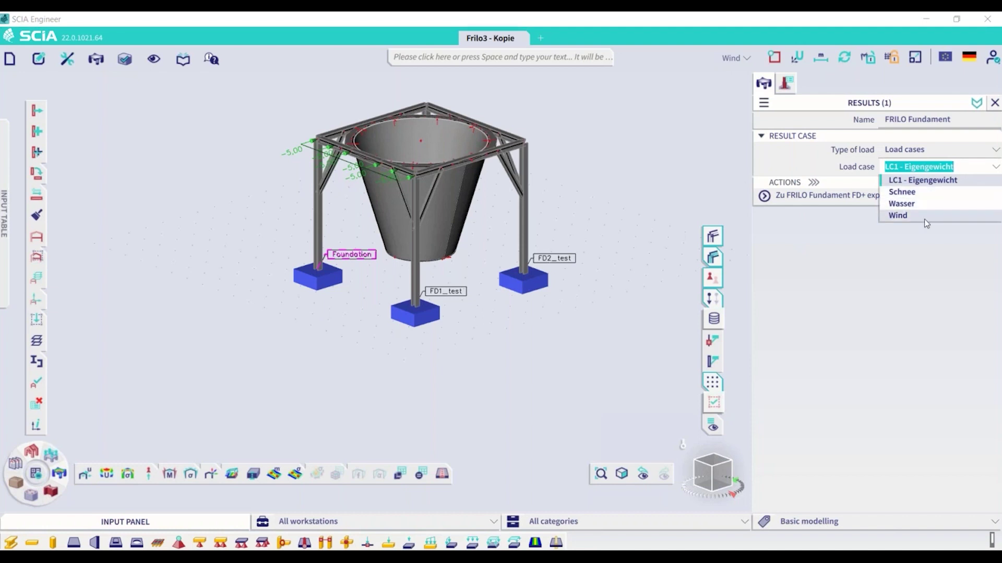
{"action": "left_click", "coordinate": [923, 180]}
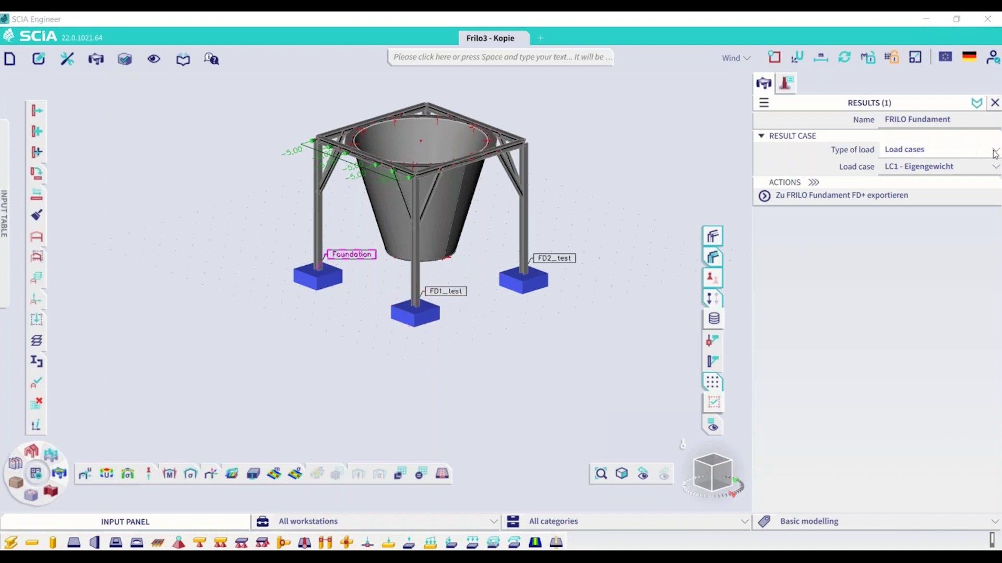
Set the foundation check's type of load to Classes with the class all loadcases.
{"action": "left_click", "coordinate": [953, 150]}
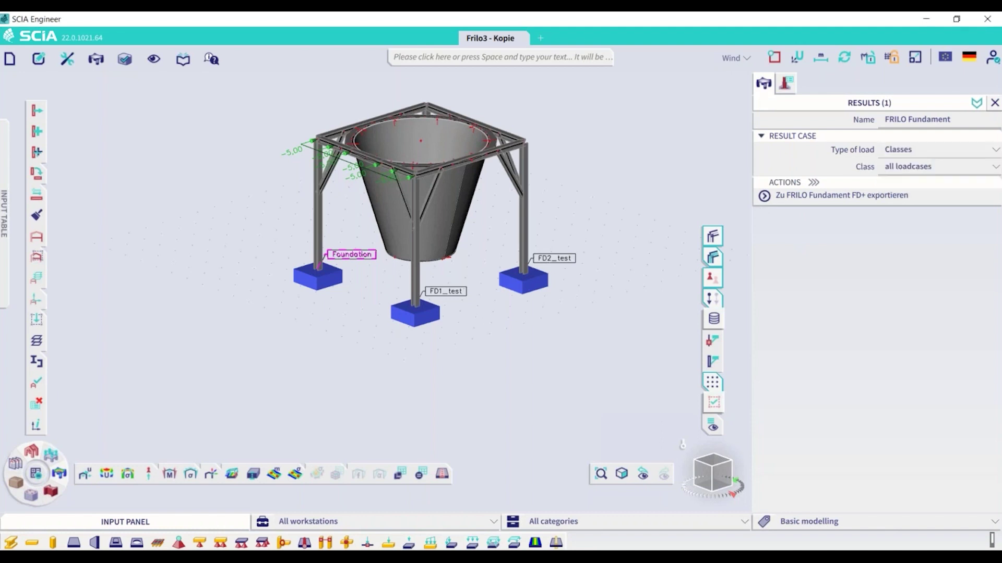
{"action": "left_click", "coordinate": [990, 169]}
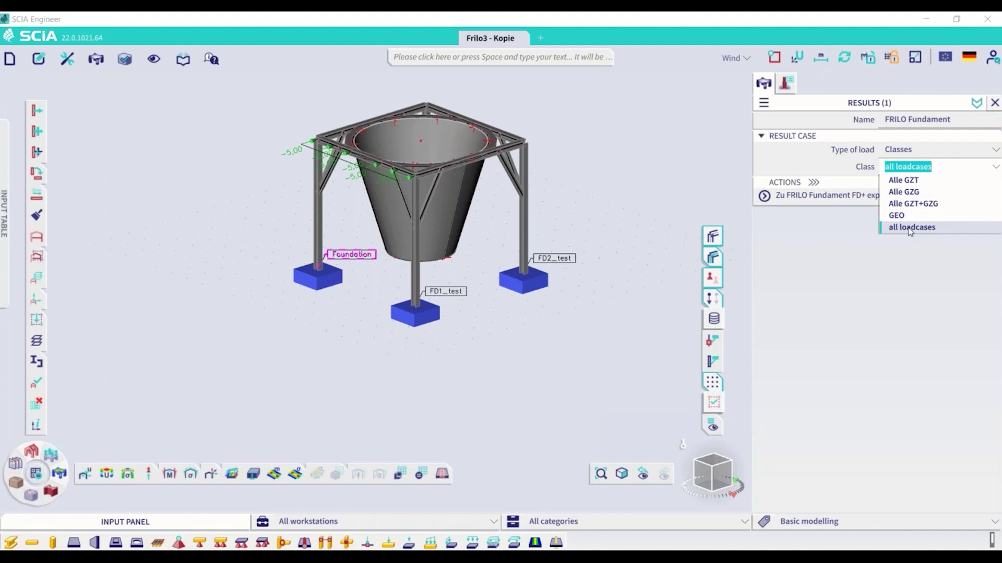
{"action": "left_click", "coordinate": [909, 228]}
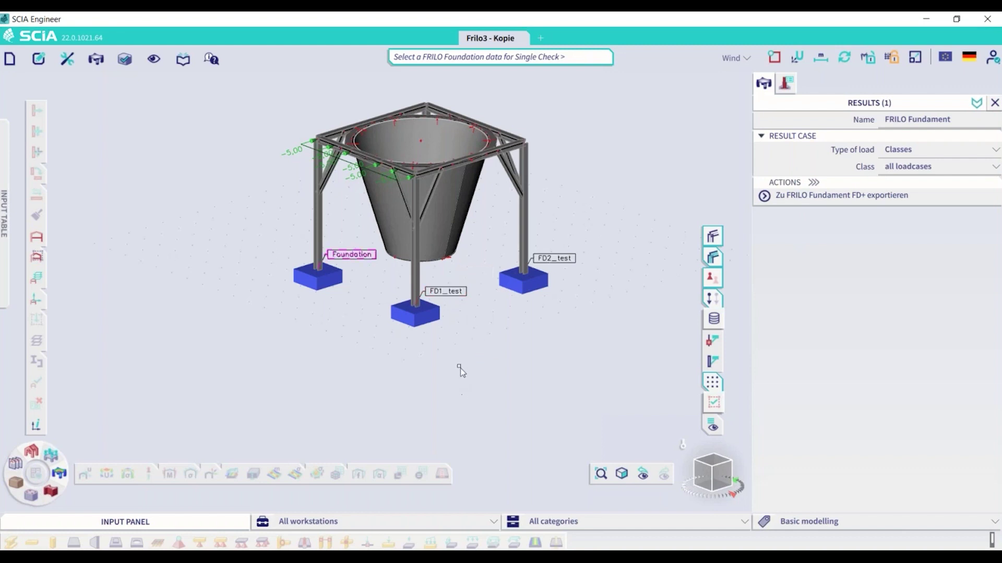
Export a pad foundation to FRILO Fundament FD+, taking its load cases from the internal forces above the foundation.
{"action": "left_click", "coordinate": [424, 326]}
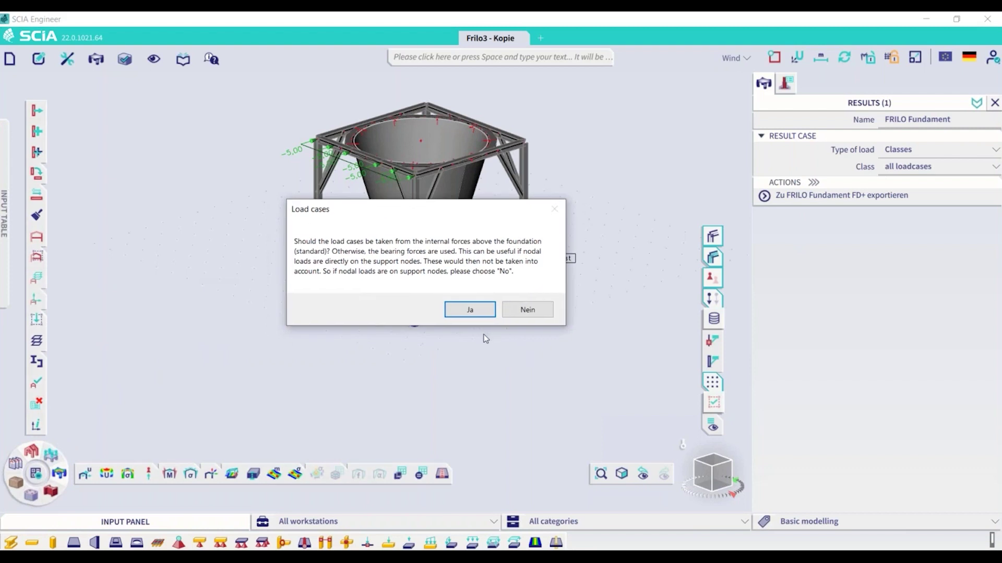
{"action": "left_click_drag", "start_coordinate": [444, 215], "coordinate": [277, 232]}
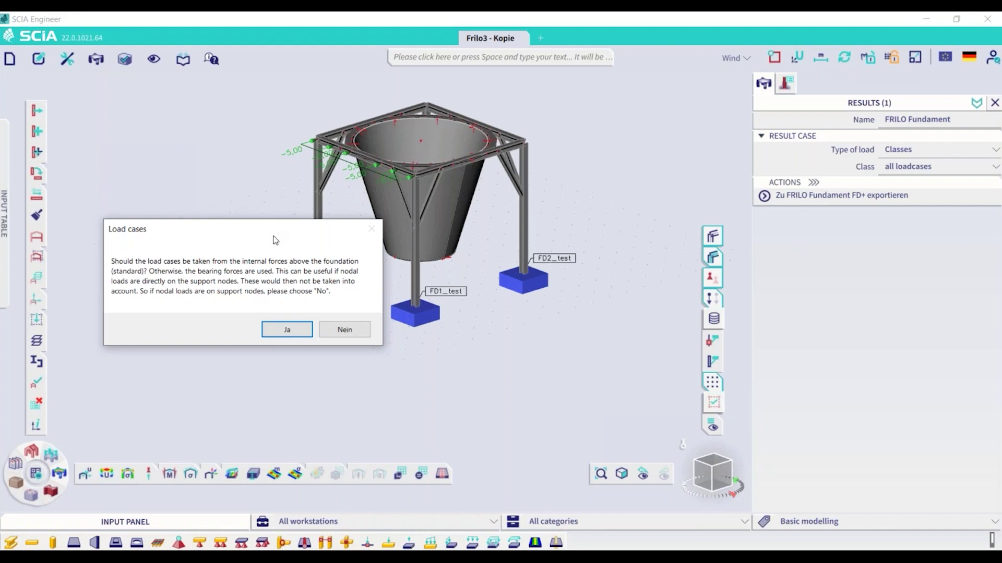
{"action": "left_click_drag", "start_coordinate": [273, 234], "coordinate": [286, 237]}
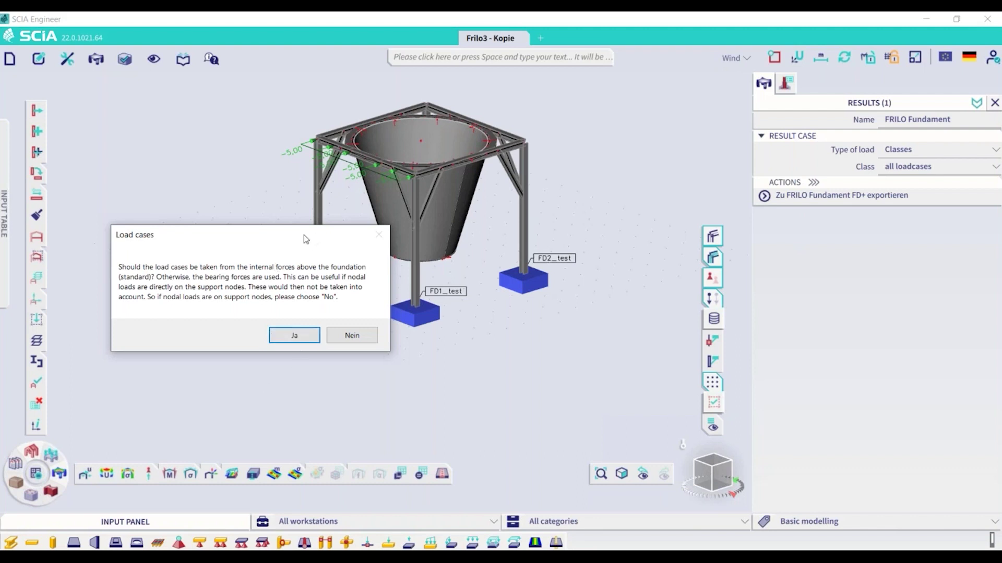
{"action": "left_click_drag", "start_coordinate": [314, 233], "coordinate": [303, 235]}
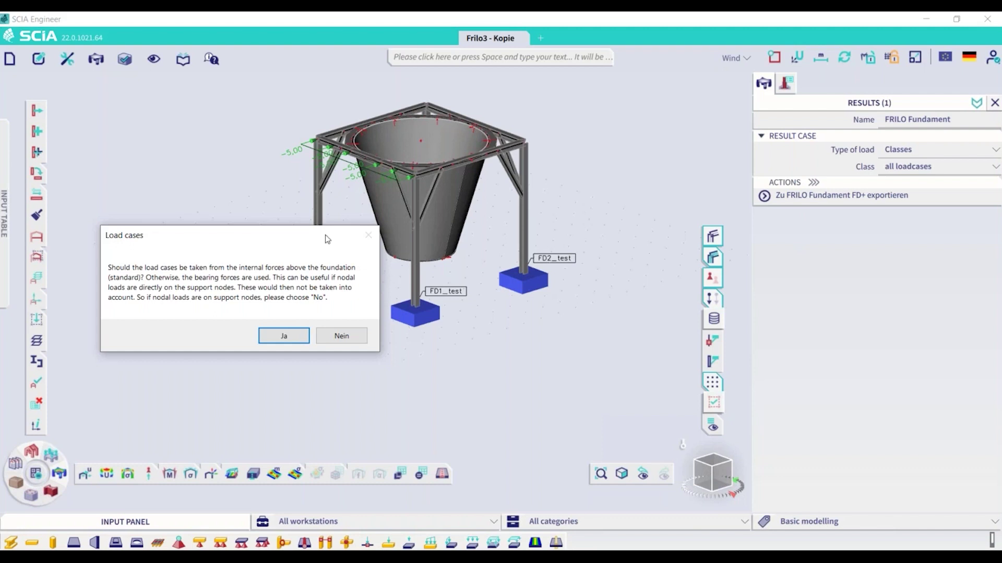
{"action": "left_click_drag", "start_coordinate": [342, 241], "coordinate": [317, 202]}
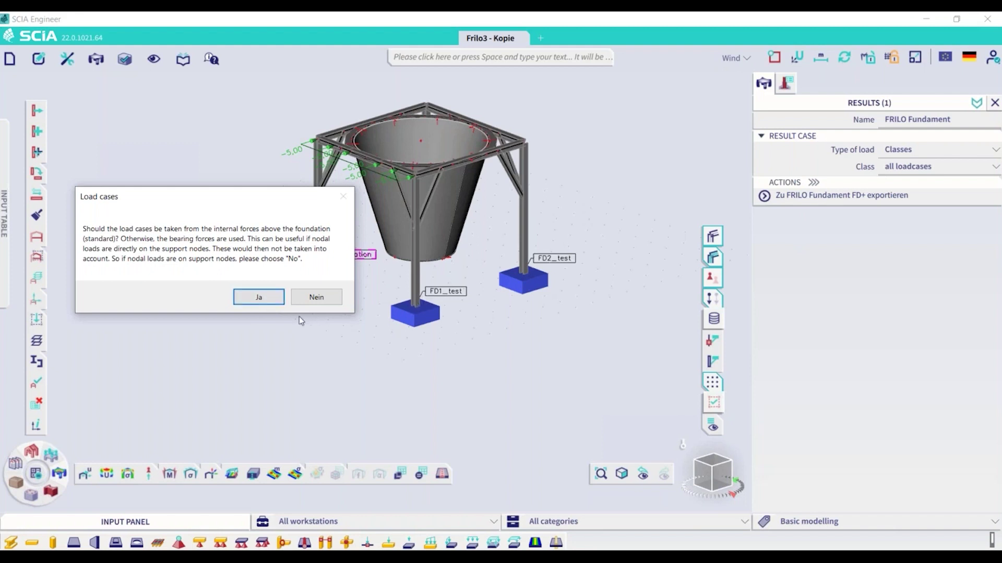
{"action": "left_click", "coordinate": [267, 298]}
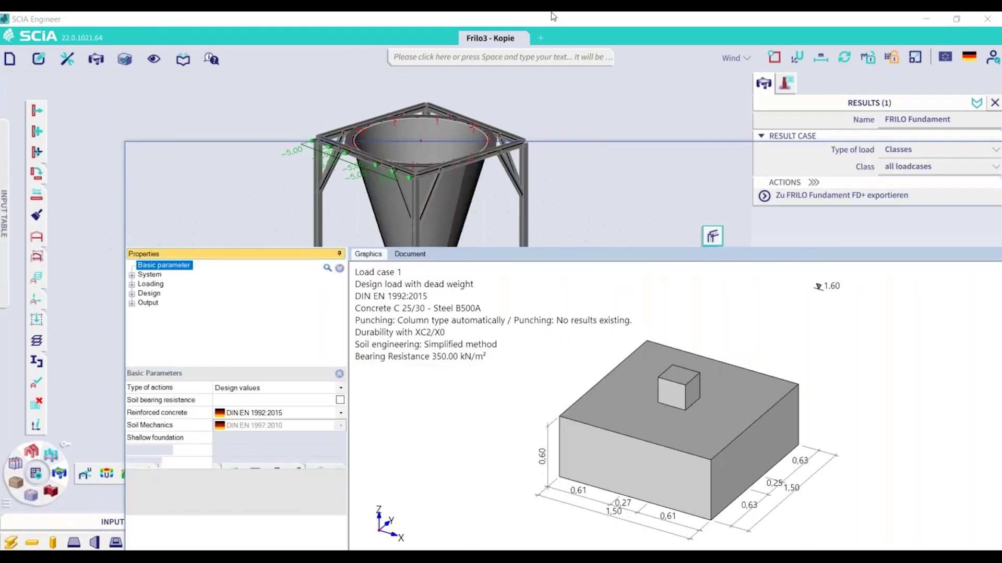
Enlarge the FD+ window, review the load cases exported with the new foundation item, and return to the SCIA Engineer model.
{"action": "left_click_drag", "start_coordinate": [642, 131], "coordinate": [554, 16]}
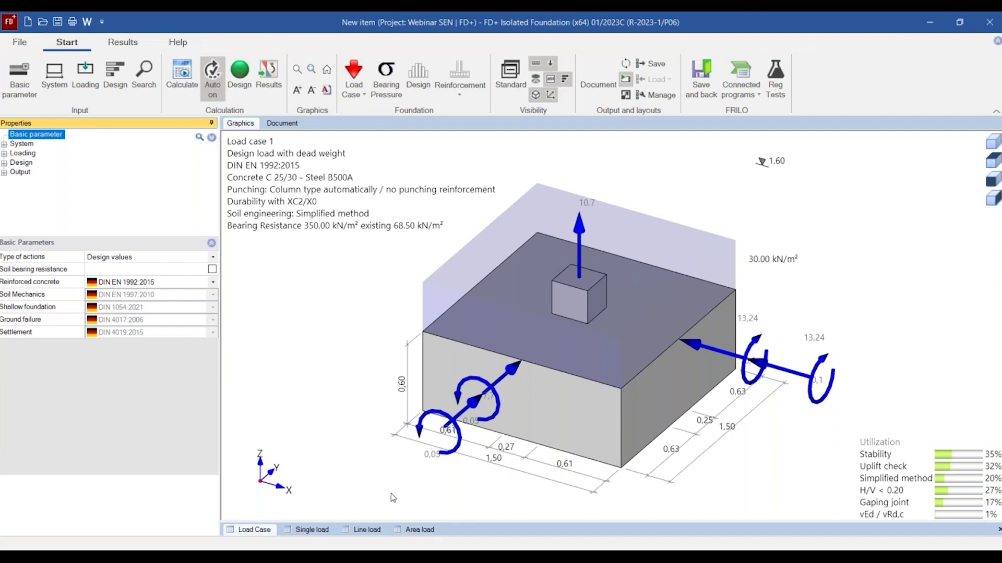
{"action": "left_click", "coordinate": [264, 531]}
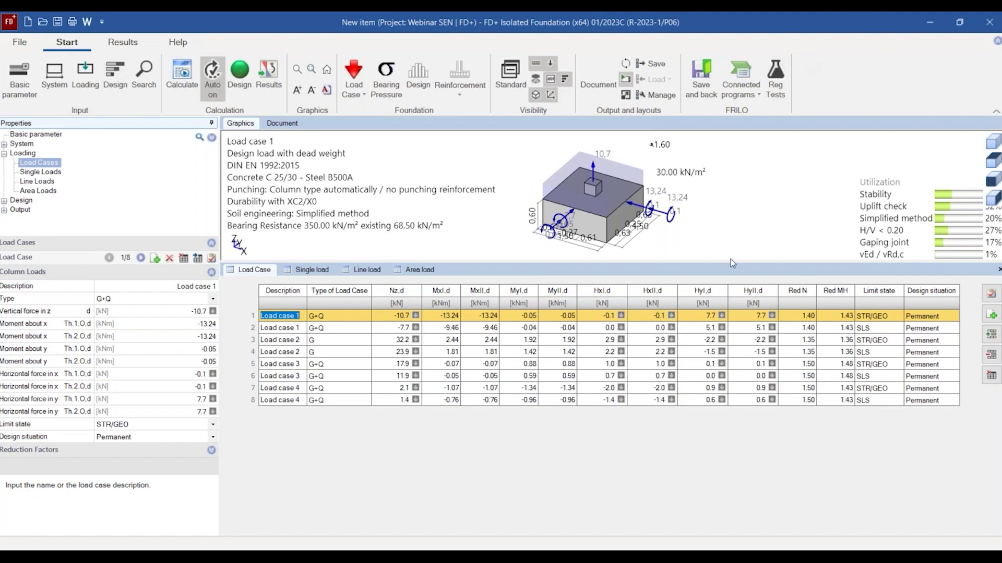
{"action": "left_click", "coordinate": [931, 26]}
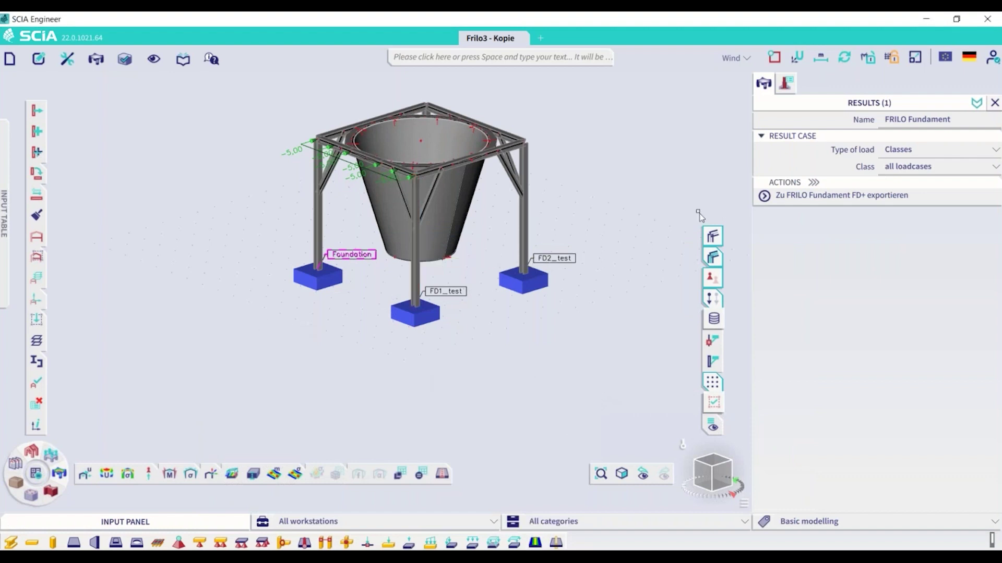
Set the foundation check's type of load to Combinations with the combination GZT – Gruppe B (automatisch).
{"action": "left_click", "coordinate": [933, 151]}
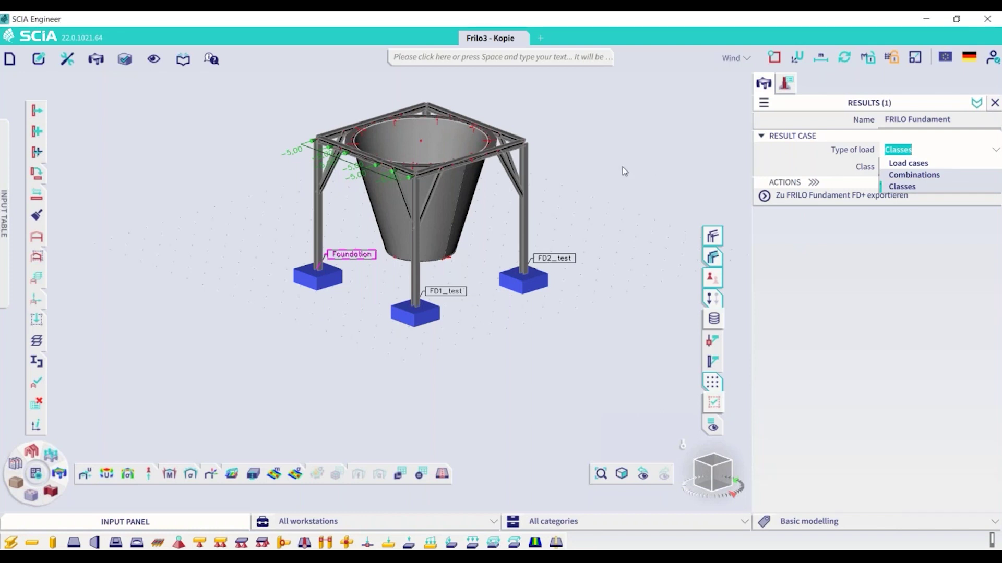
{"action": "key", "text": "Return"}
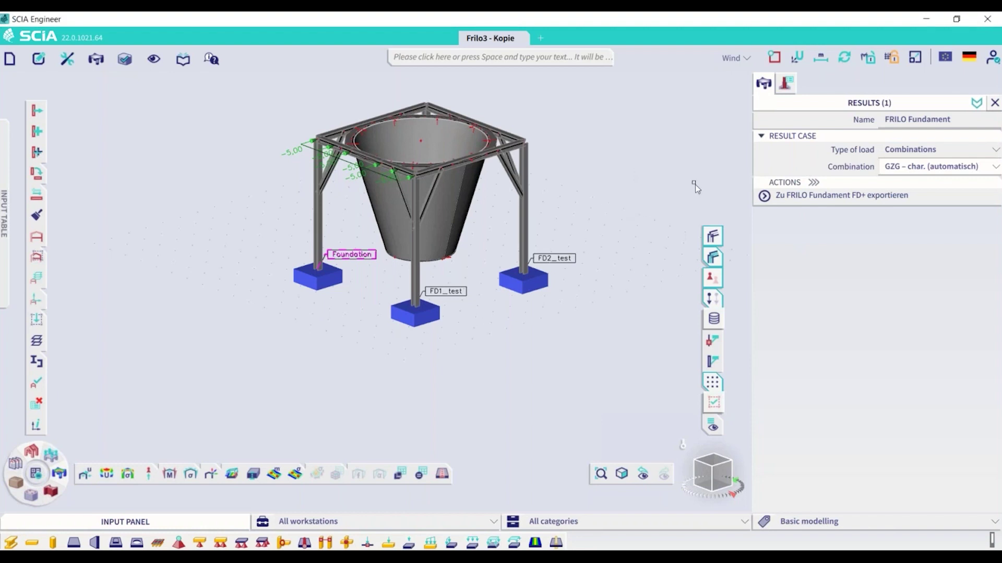
{"action": "left_click", "coordinate": [983, 167]}
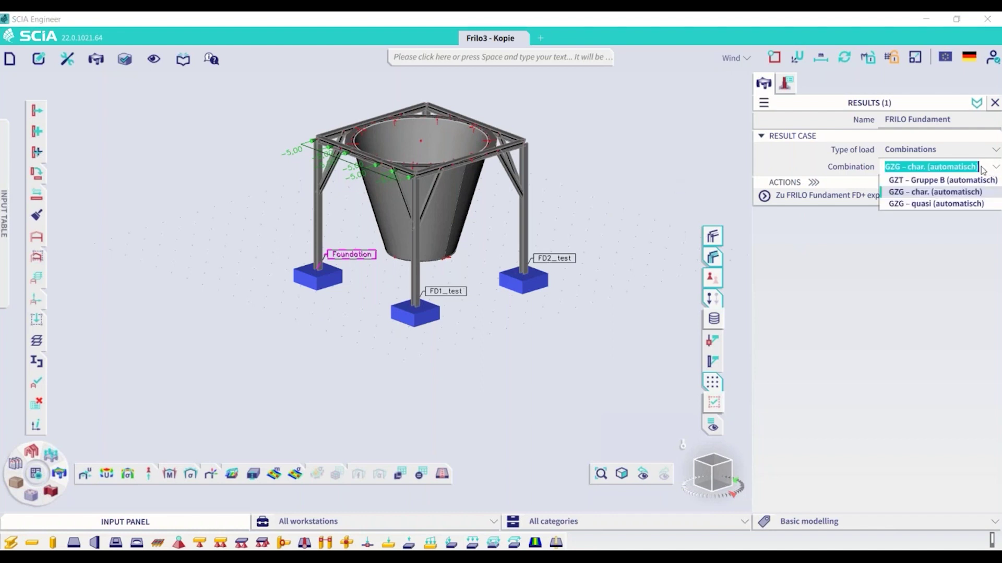
{"action": "left_click", "coordinate": [907, 170]}
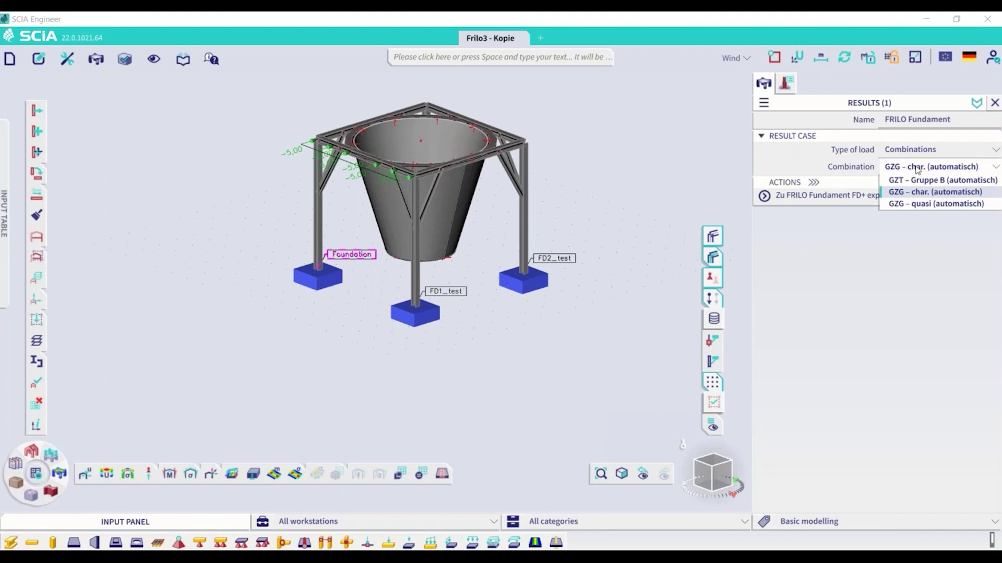
{"action": "left_click", "coordinate": [948, 168]}
Export the FD2_test foundation to FRILO Fundament FD+, using the bearing forces instead of the internal forces for its load cases.
{"action": "left_click", "coordinate": [626, 271]}
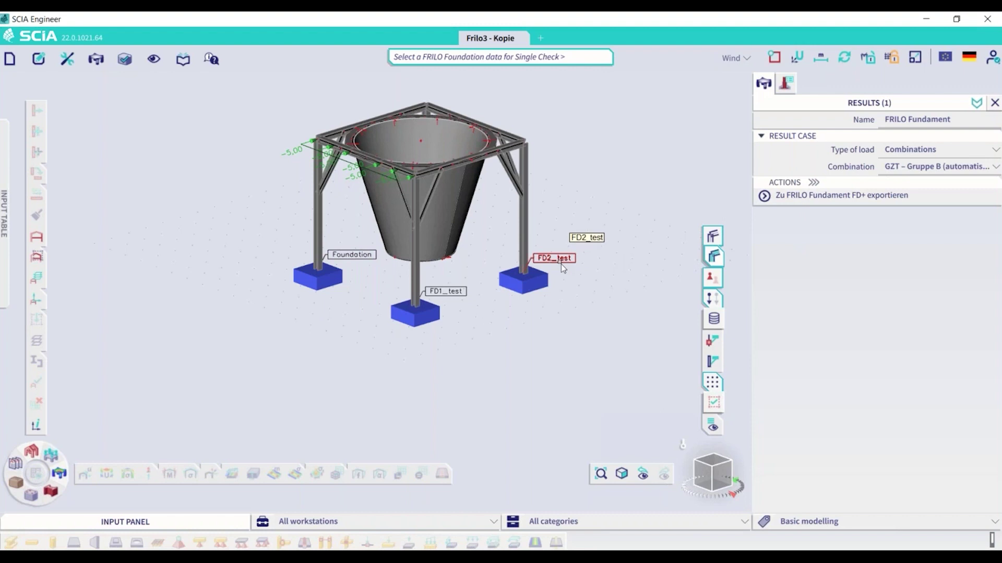
{"action": "left_click", "coordinate": [561, 264]}
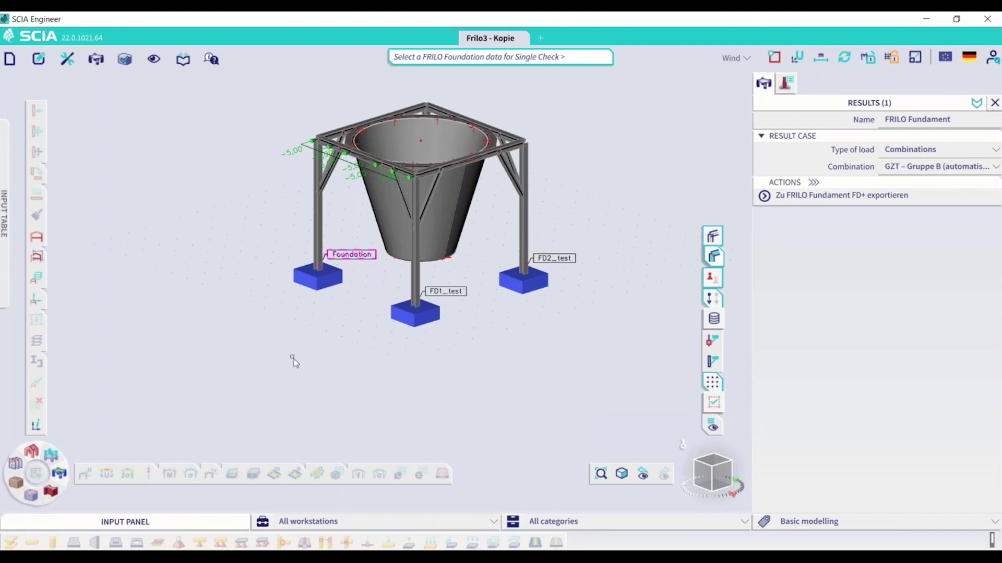
{"action": "key", "text": "Escape"}
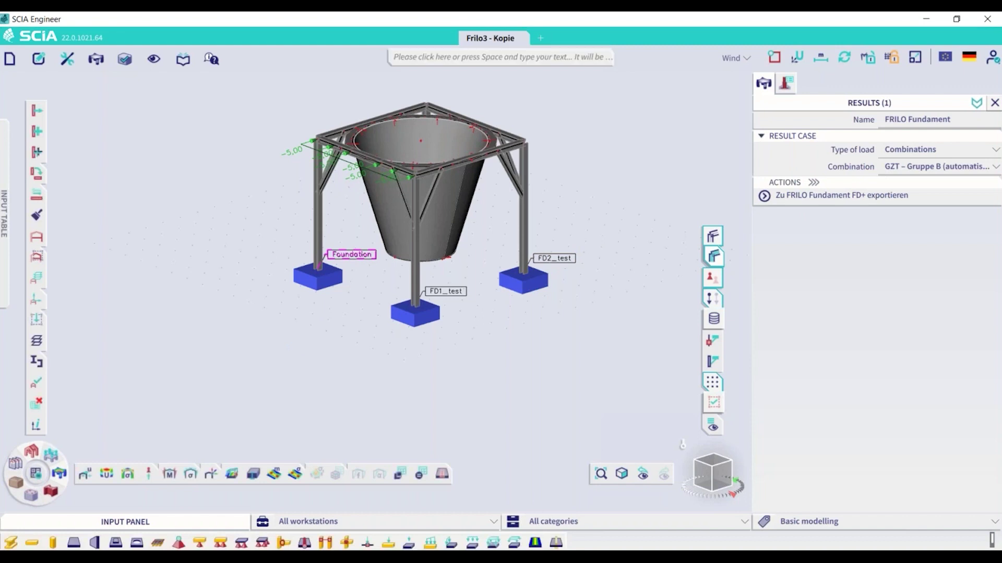
{"action": "mouse_move", "coordinate": [534, 557]}
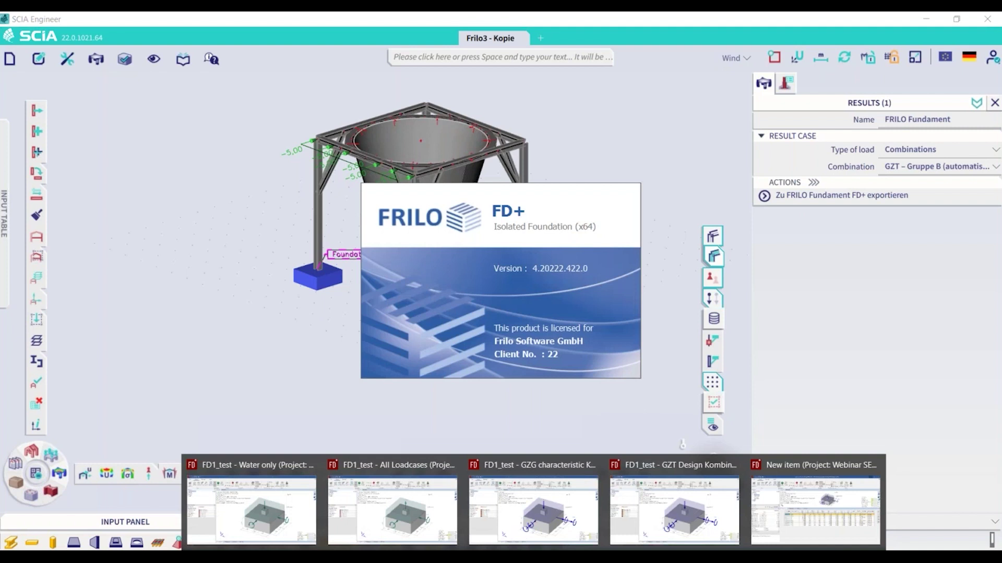
{"action": "left_click", "coordinate": [530, 521]}
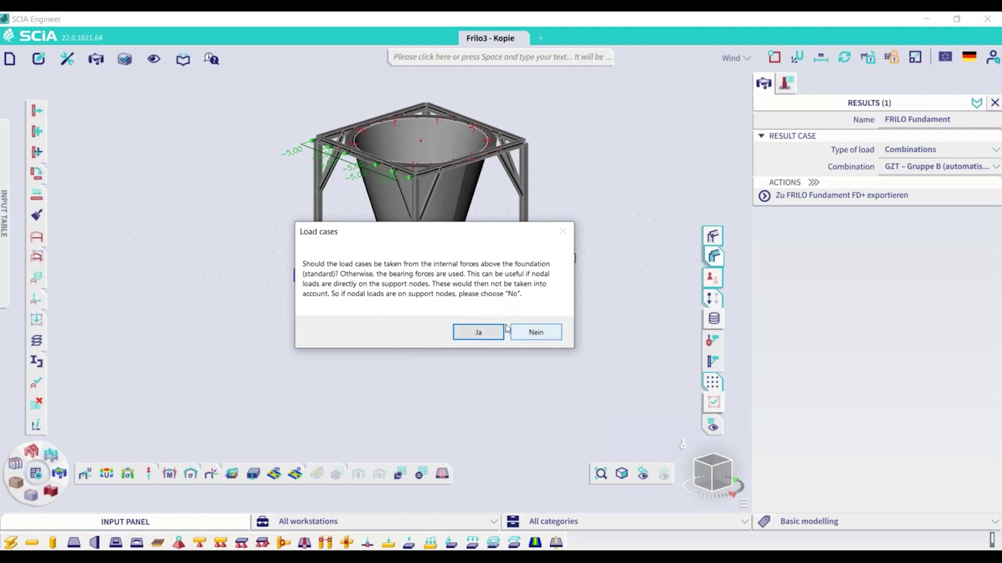
{"action": "left_click", "coordinate": [543, 331]}
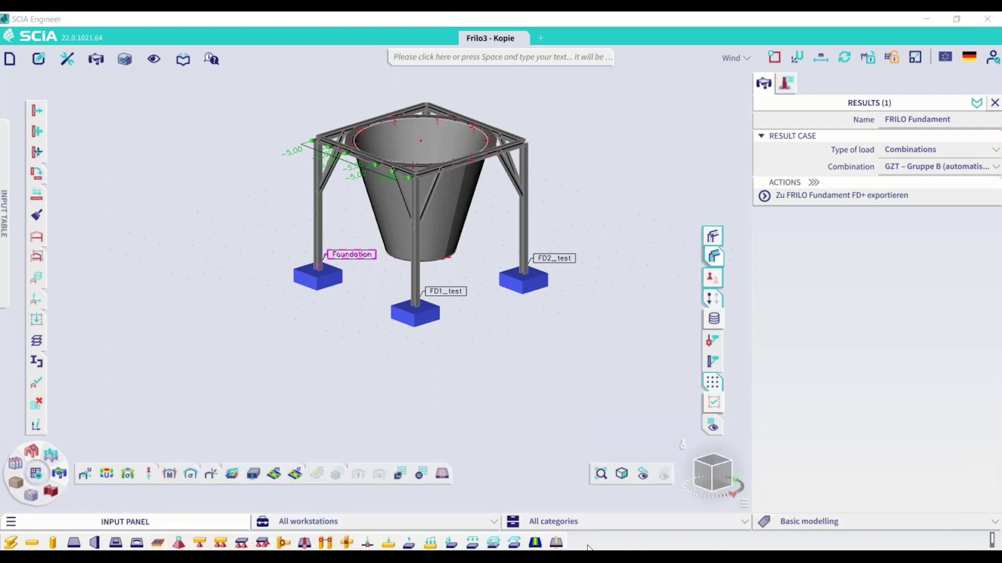
Switch to the FD+ item FD1_test - GZT Design Kombinations and examine the design values in its load case table.
{"action": "mouse_move", "coordinate": [588, 548]}
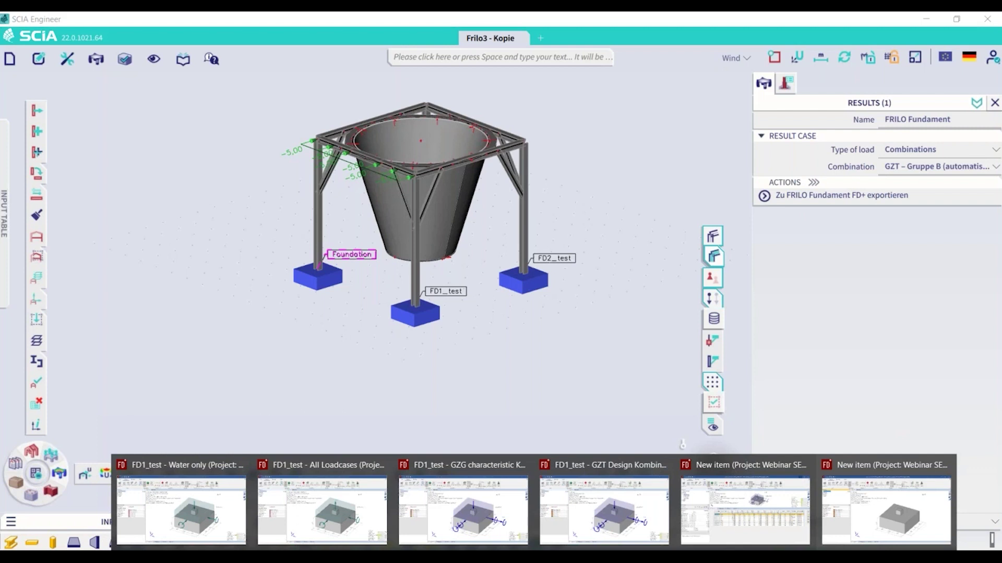
{"action": "left_click", "coordinate": [604, 516]}
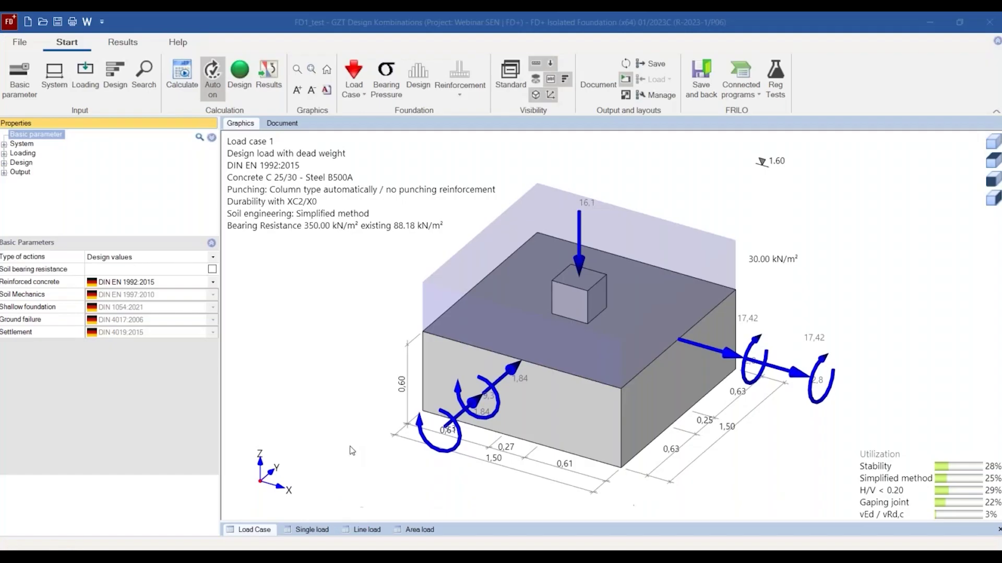
{"action": "left_click", "coordinate": [261, 530]}
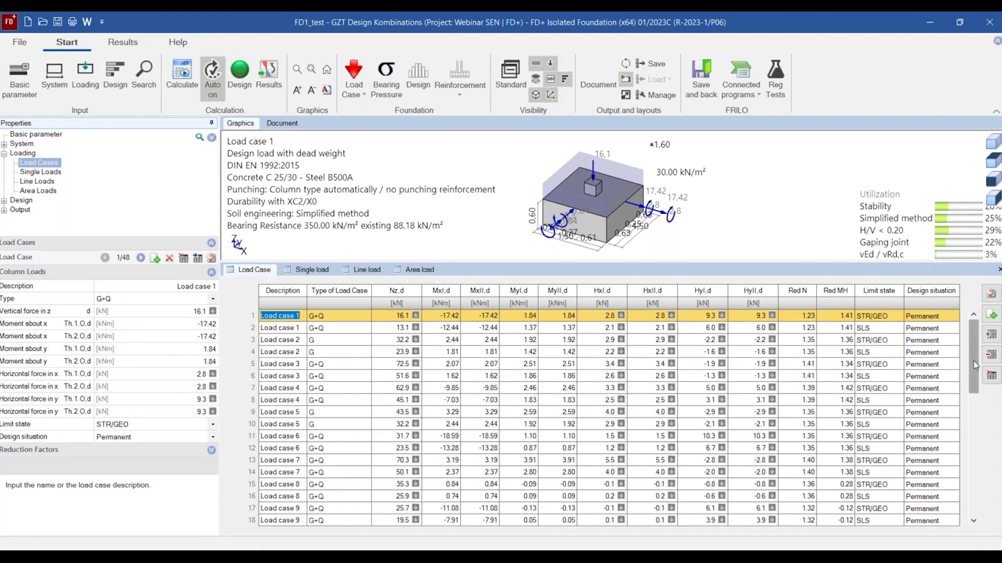
{"action": "scroll", "coordinate": [979, 389], "scroll_direction": "down", "scroll_amount": 1}
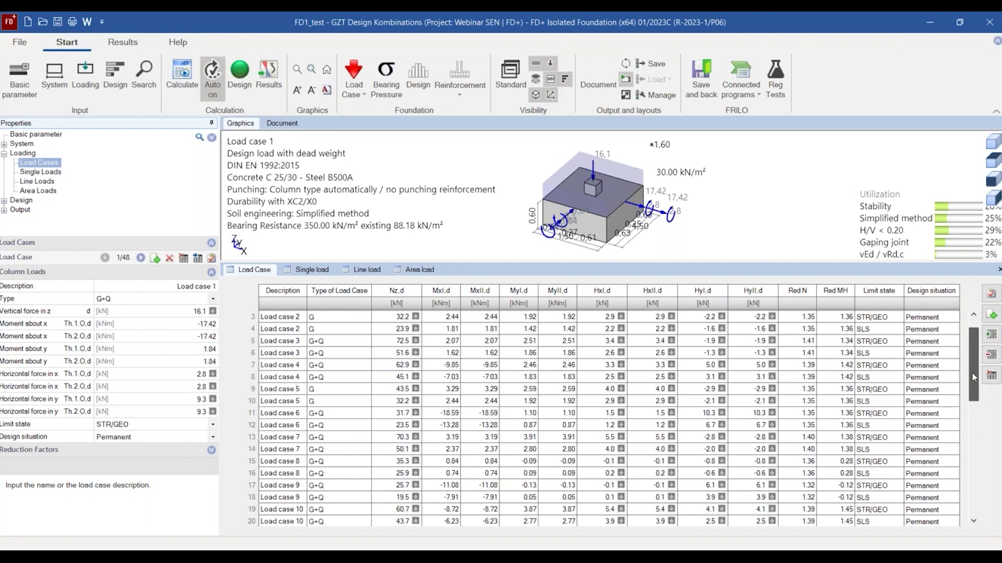
{"action": "scroll", "coordinate": [974, 402], "scroll_direction": "down", "scroll_amount": 2}
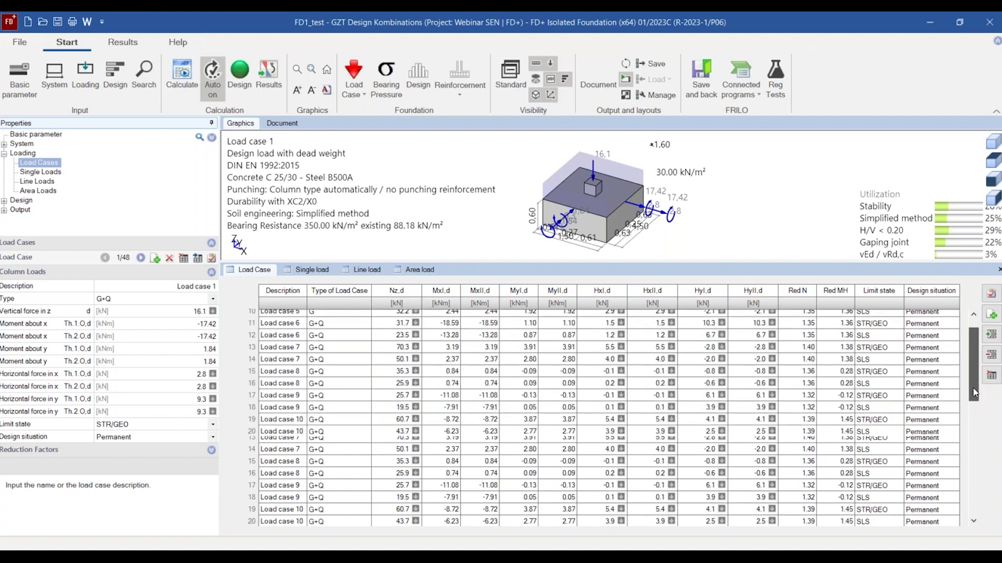
{"action": "scroll", "coordinate": [973, 381], "scroll_direction": "down", "scroll_amount": 1}
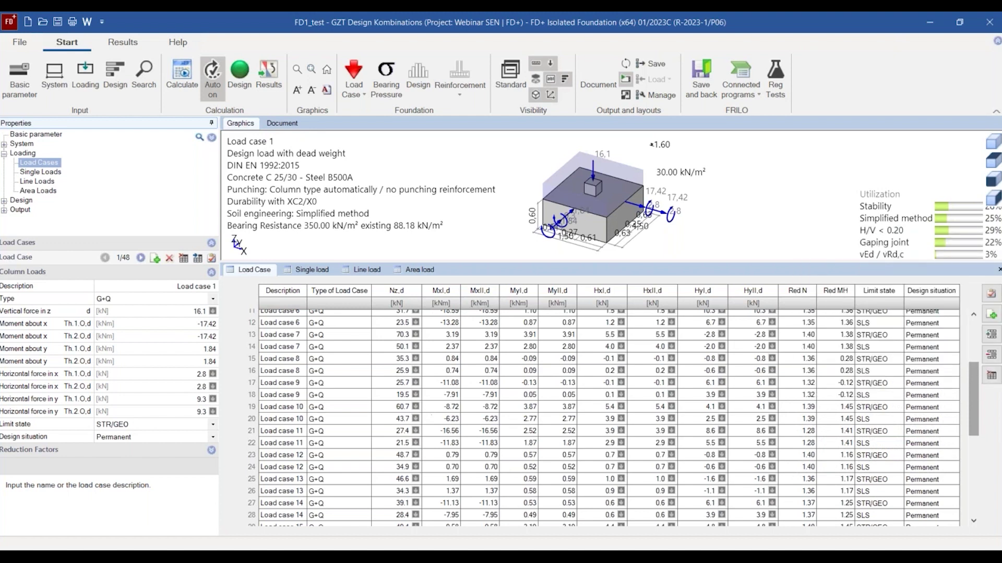
{"action": "left_click", "coordinate": [447, 395]}
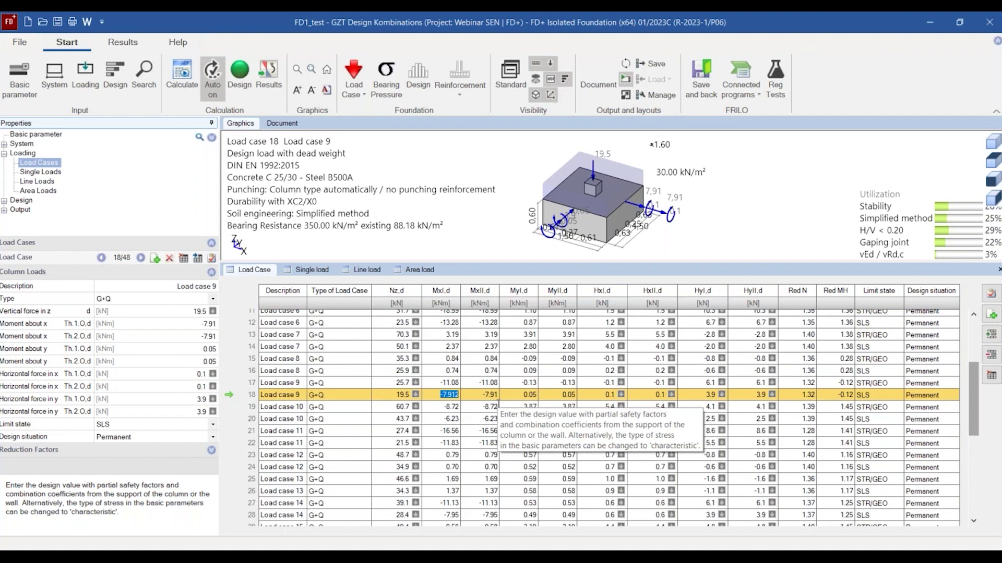
Look through the Design settings of the GZT item and close its load case table.
{"action": "left_click", "coordinate": [5, 202]}
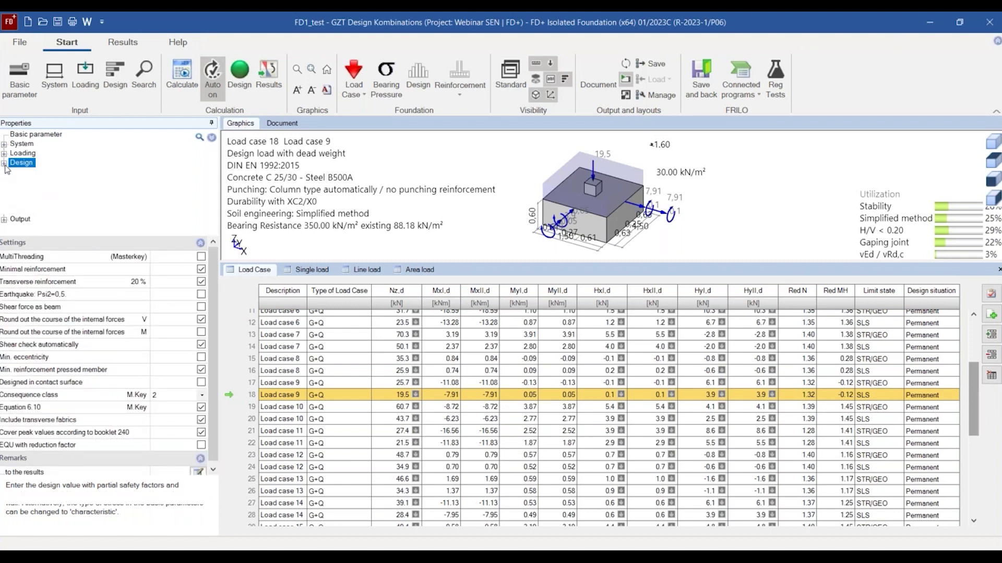
{"action": "double_click", "coordinate": [9, 166]}
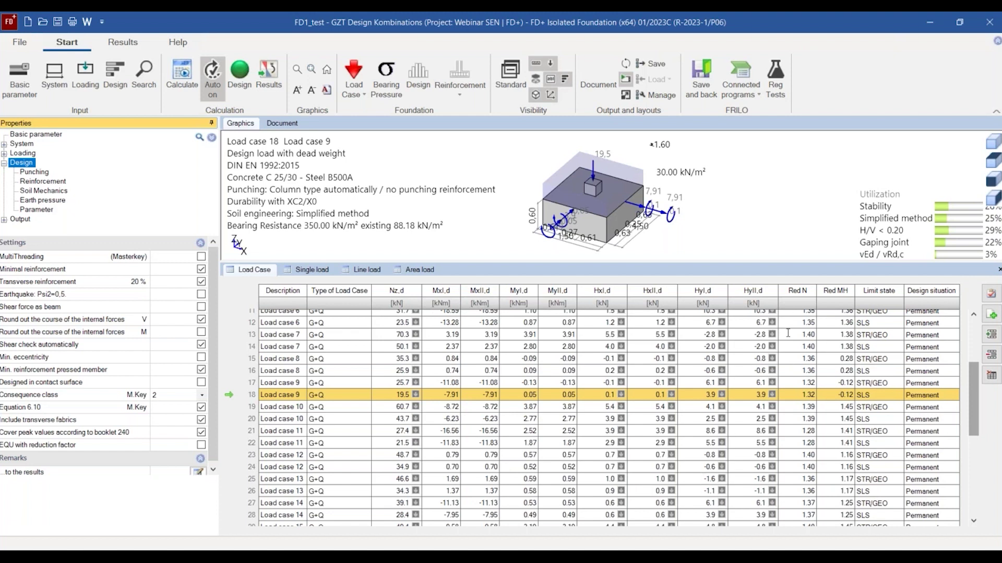
{"action": "left_click", "coordinate": [998, 269]}
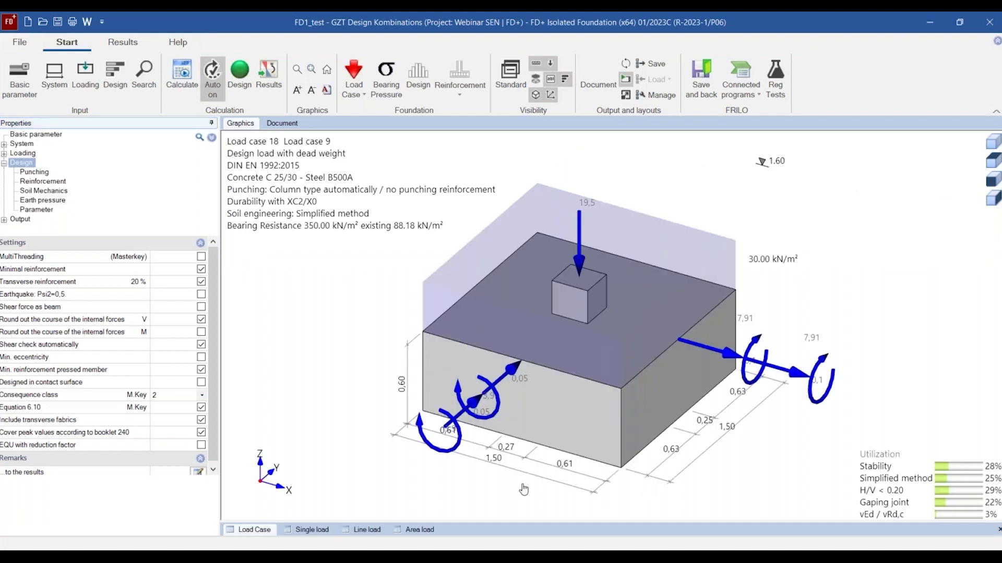
Switch to the FD+ item FD1_test - All Loadcases and examine its Wind Y, Dead Weight, Snow and Water load cases.
{"action": "mouse_move", "coordinate": [533, 558]}
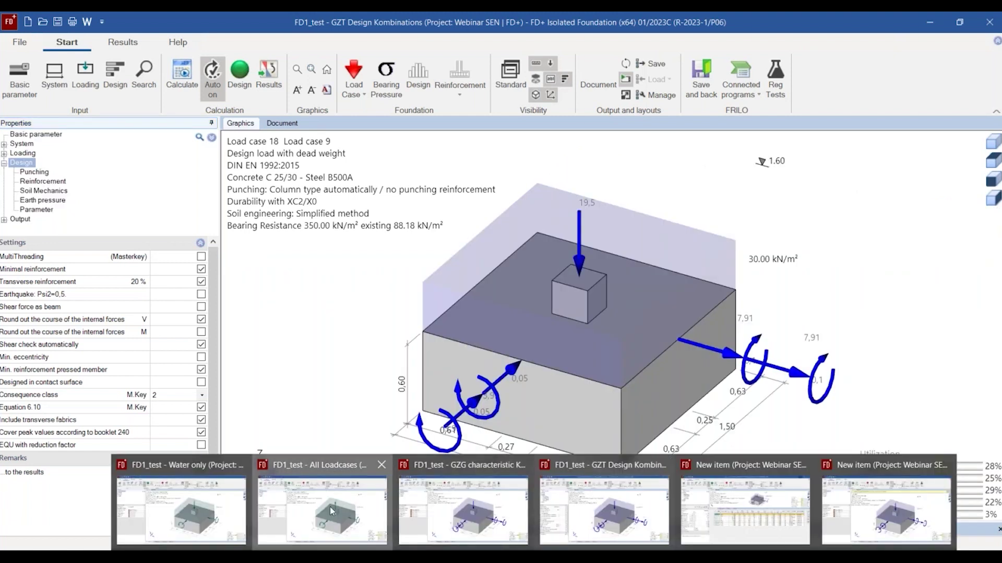
{"action": "left_click", "coordinate": [302, 514]}
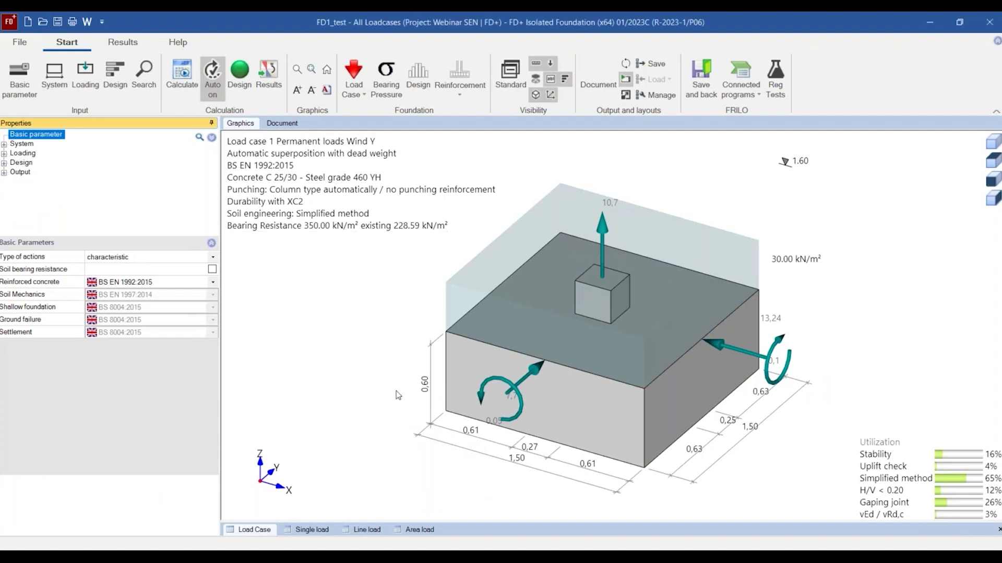
{"action": "left_click", "coordinate": [254, 530]}
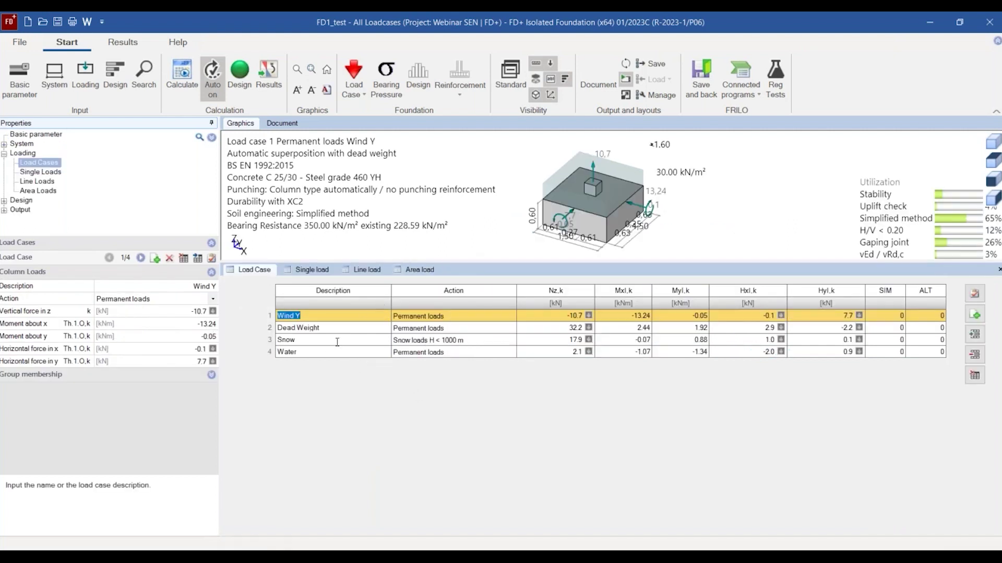
{"action": "left_click", "coordinate": [308, 316]}
{"action": "left_click", "coordinate": [330, 327]}
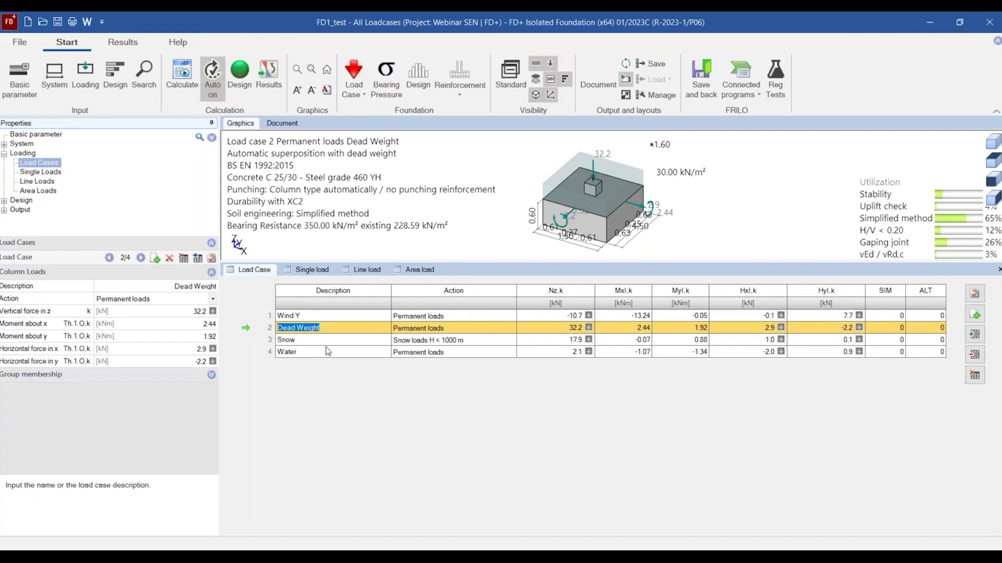
{"action": "left_click", "coordinate": [301, 340], "text": "ctrl"}
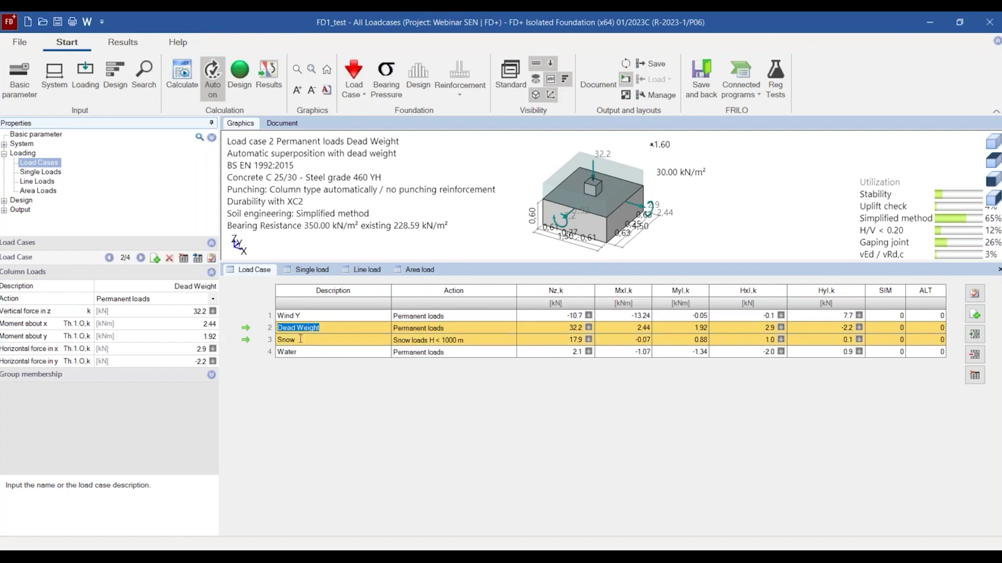
{"action": "left_click", "coordinate": [307, 351]}
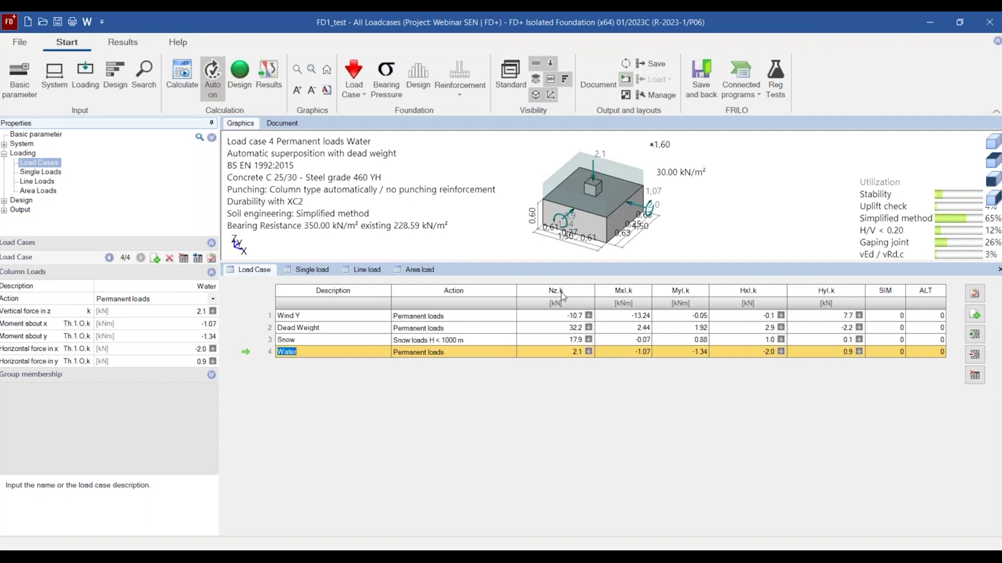
Review the available types of actions in the foundation's basic parameters, keeping characteristic.
{"action": "left_click", "coordinate": [47, 136]}
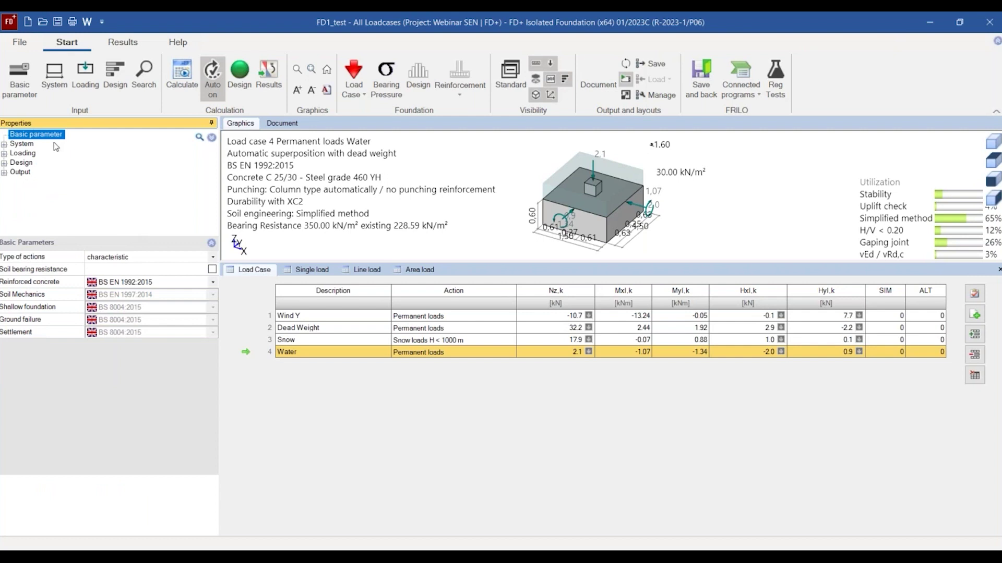
{"action": "left_click", "coordinate": [201, 259]}
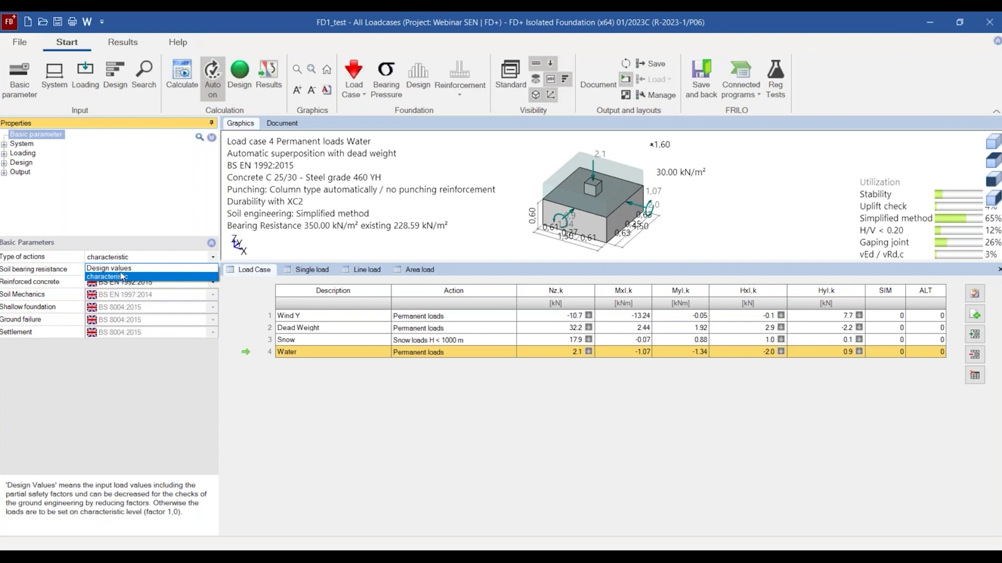
{"action": "left_click", "coordinate": [150, 218]}
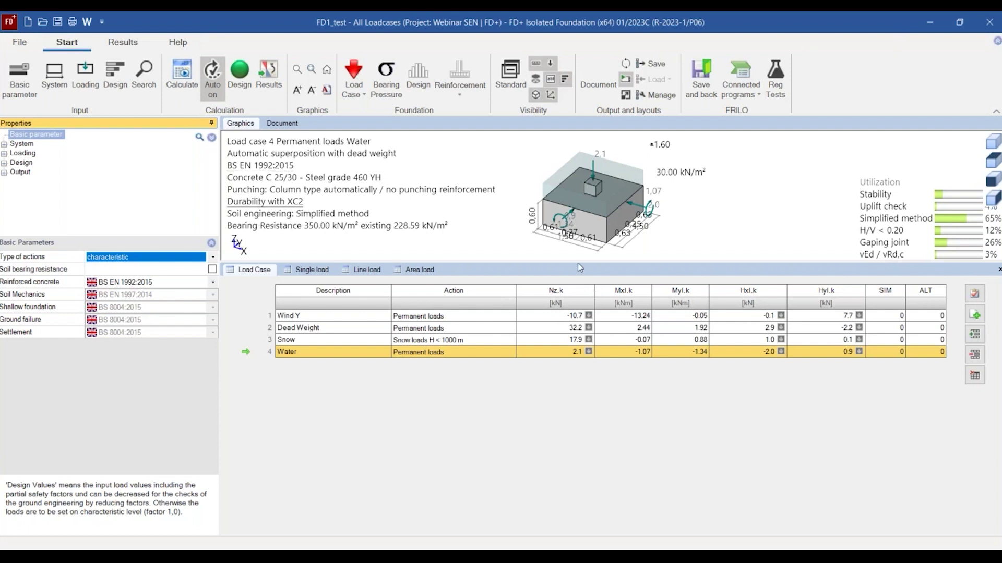
Enlarge the foundation graphic and set the foundation width in x-direction to 1.00 m.
{"action": "left_click_drag", "start_coordinate": [578, 267], "coordinate": [593, 380]}
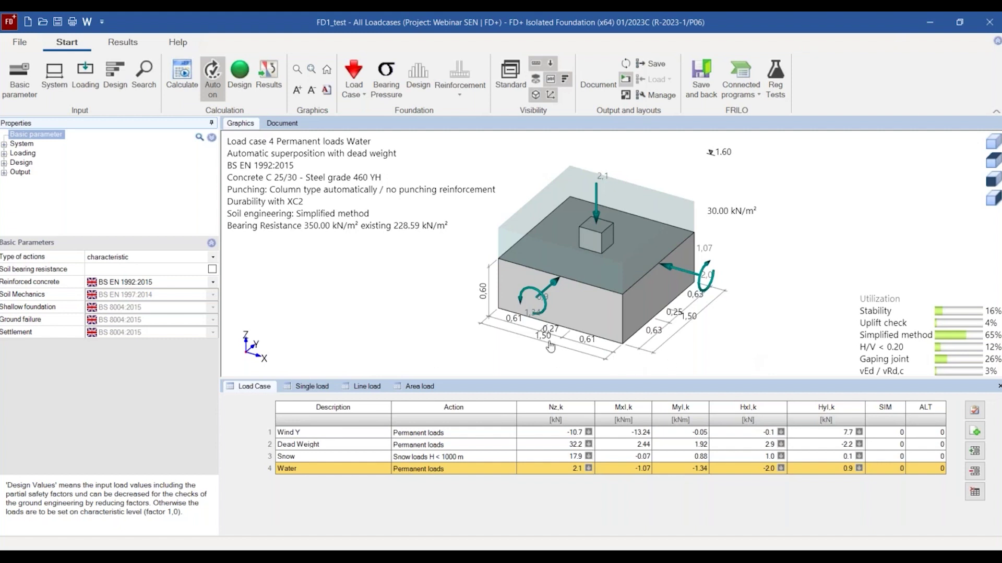
{"action": "left_click", "coordinate": [505, 346]}
{"action": "type", "text": "1"}
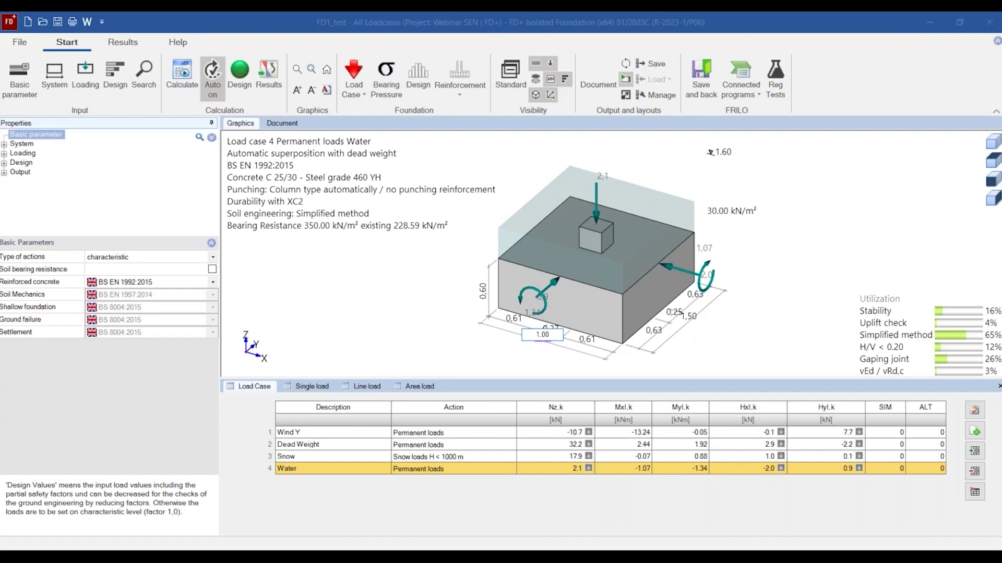
{"action": "type", "text": ",00"}
{"action": "key", "text": "Return"}
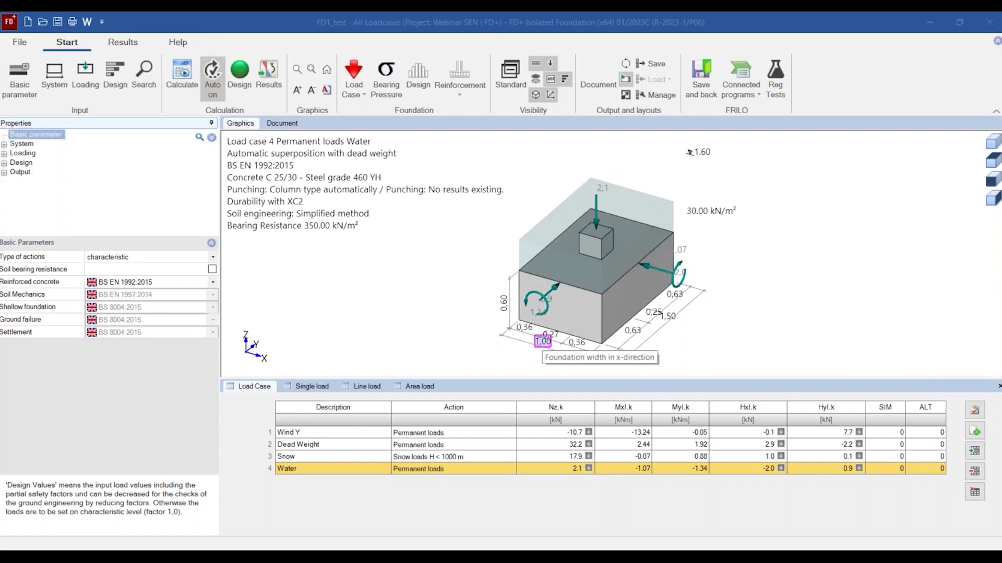
Calculate the 1.00 m wide foundation and review its general design settings and reinforcement settings.
{"action": "left_click", "coordinate": [191, 70]}
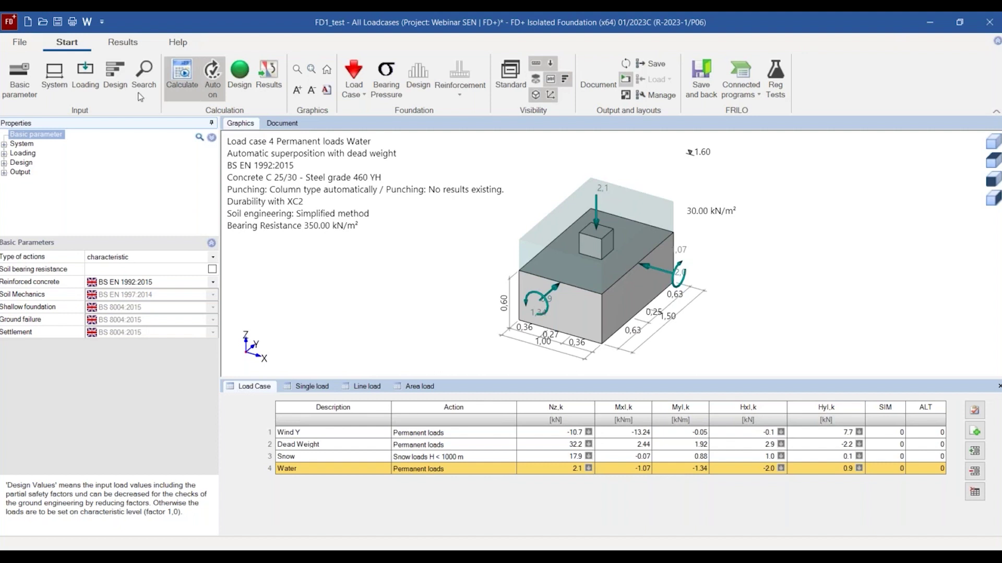
{"action": "left_click", "coordinate": [4, 162]}
{"action": "left_click", "coordinate": [21, 163]}
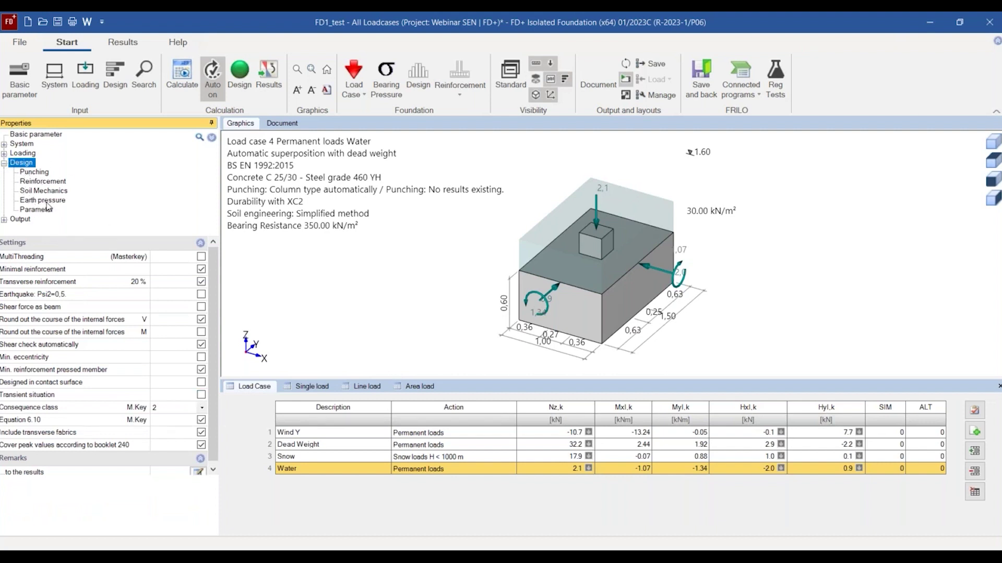
{"action": "left_click", "coordinate": [46, 183]}
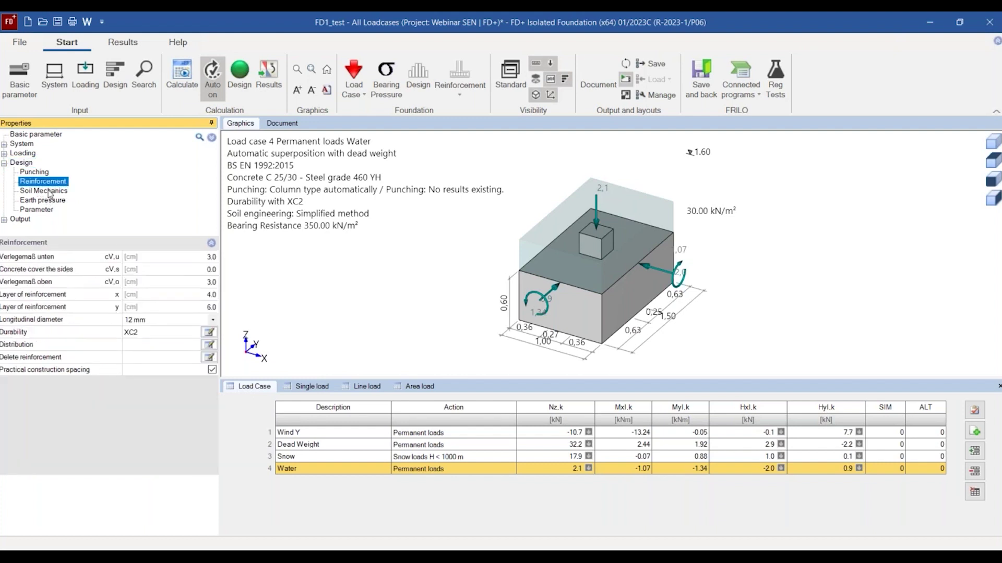
Set the soil mechanics proof format to exact and bring up the soil engineering checks.
{"action": "left_click", "coordinate": [49, 192]}
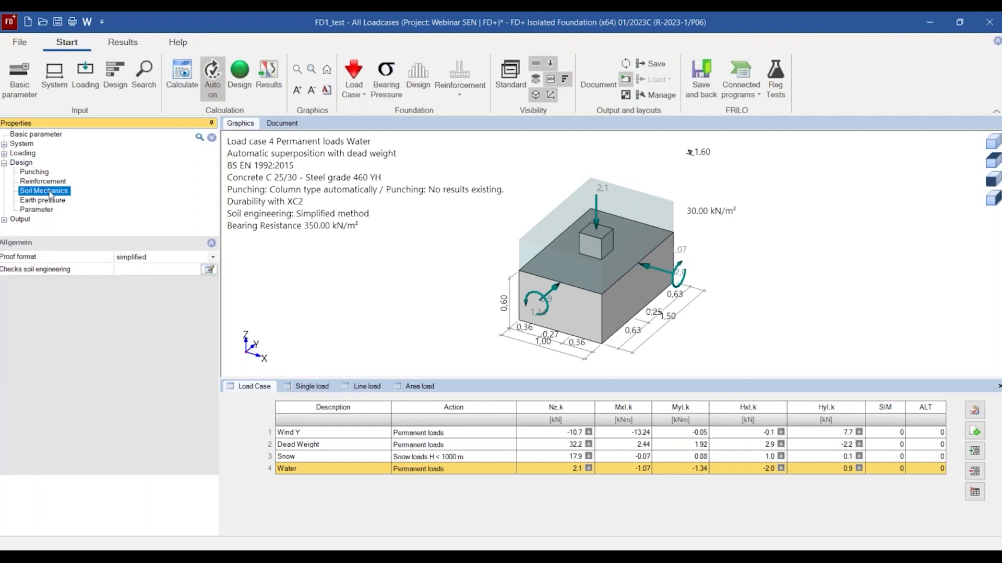
{"action": "left_click", "coordinate": [212, 261]}
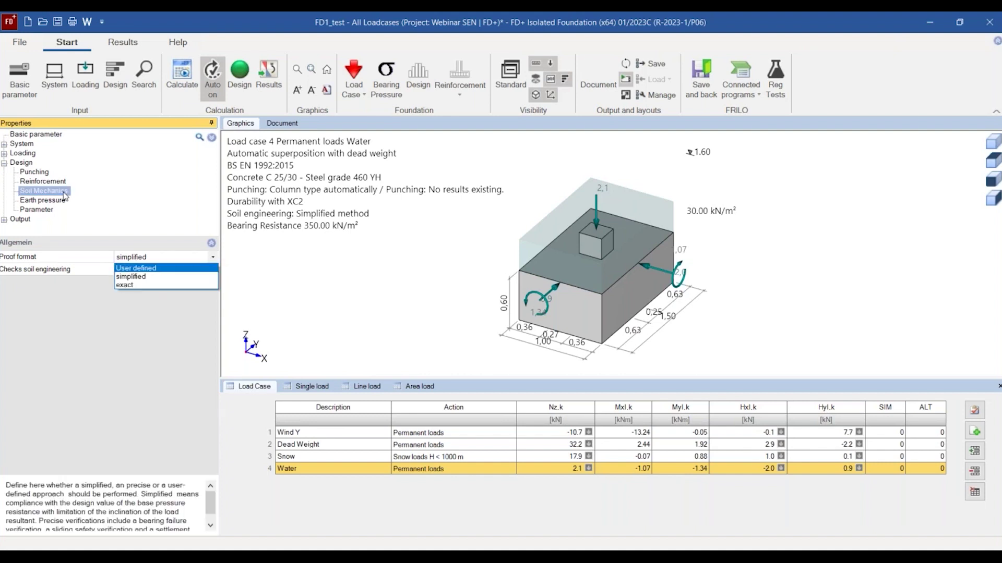
{"action": "left_click", "coordinate": [137, 285]}
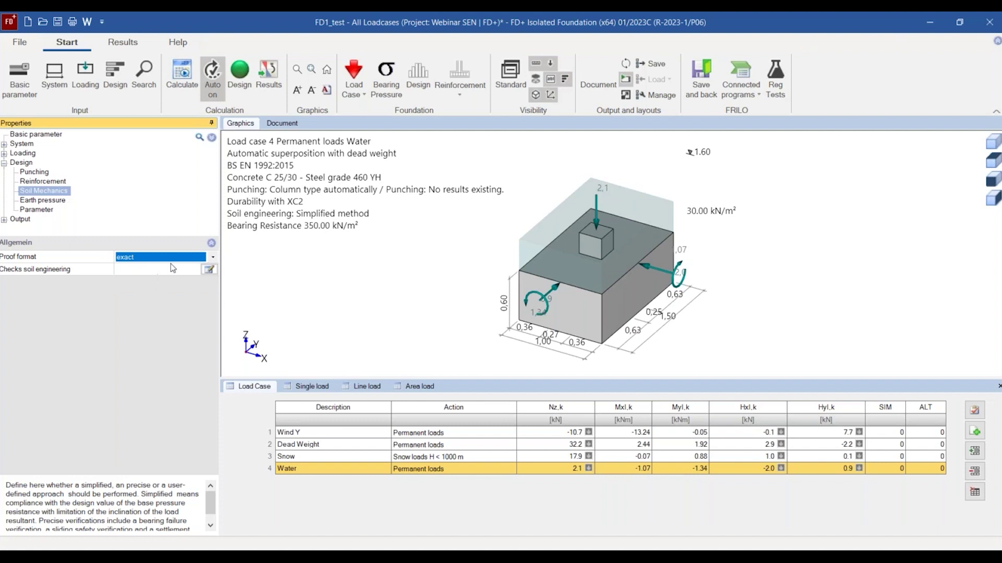
{"action": "left_click", "coordinate": [210, 274]}
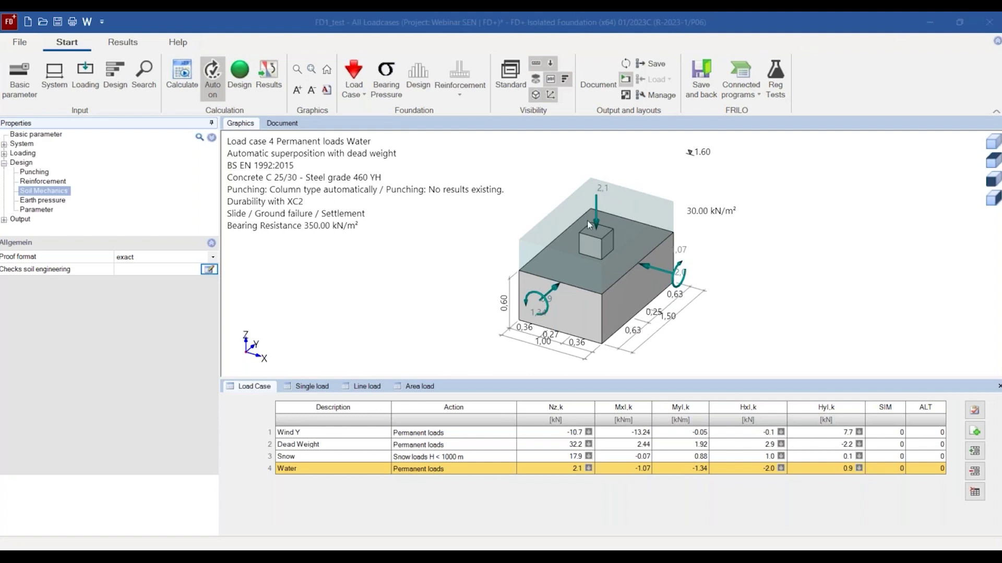
{"action": "left_click", "coordinate": [212, 265]}
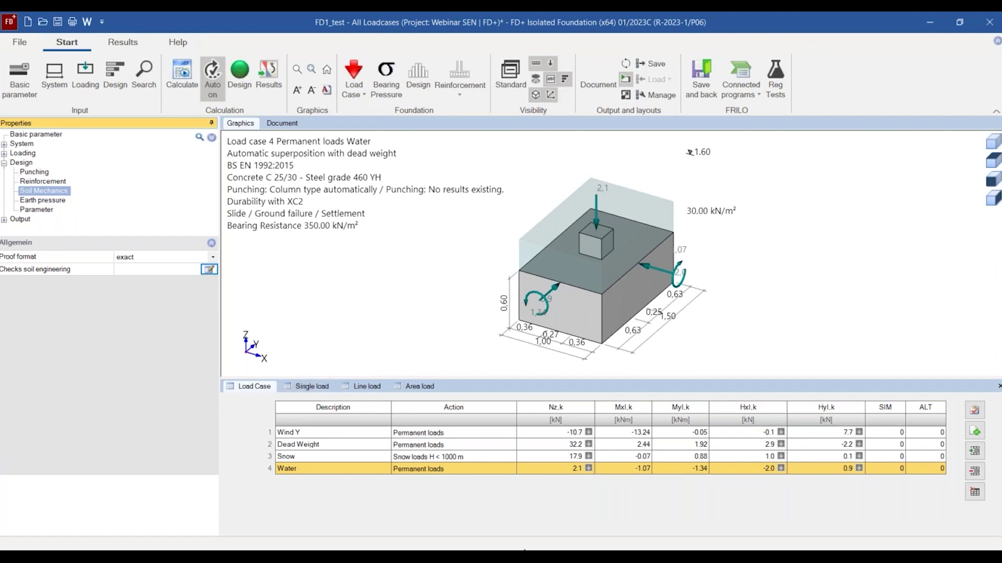
Switch to the FD1_test - GZT Design Kombinations item, inspect the foundation graphic with its utilizations, and show the soil mechanics settings.
{"action": "mouse_move", "coordinate": [525, 550]}
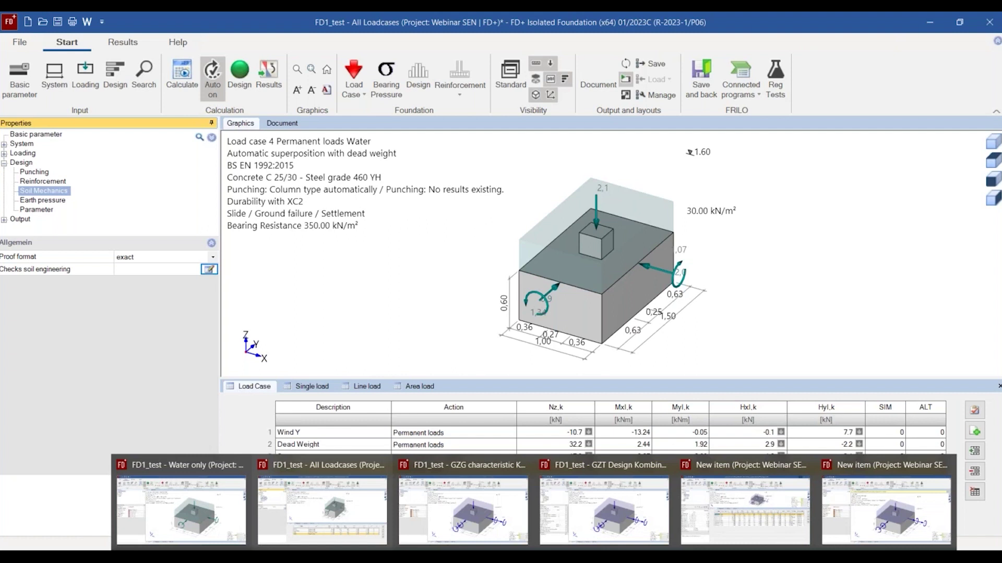
{"action": "left_click", "coordinate": [610, 534]}
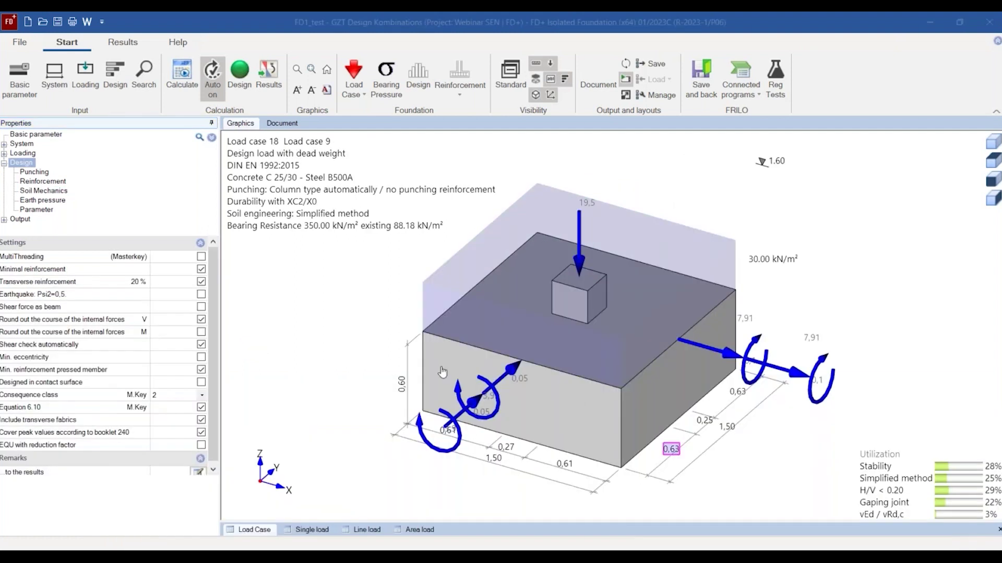
{"action": "scroll", "coordinate": [390, 432], "scroll_direction": "down", "scroll_amount": 3}
{"action": "middle_click_drag", "start_coordinate": [367, 417], "coordinate": [390, 355]}
{"action": "scroll", "coordinate": [389, 361], "scroll_direction": "up", "scroll_amount": 1}
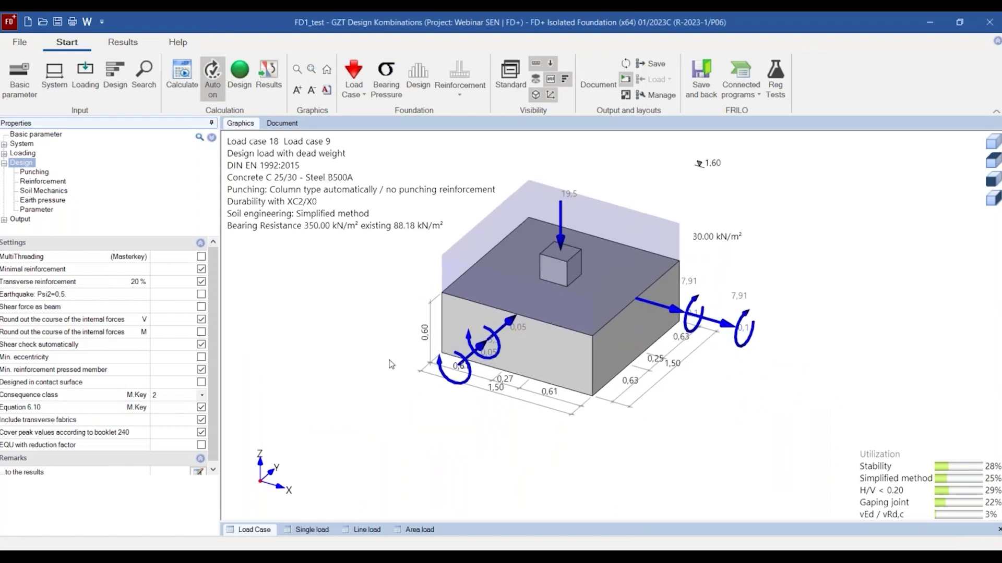
{"action": "scroll", "coordinate": [391, 364], "scroll_direction": "up", "scroll_amount": 1}
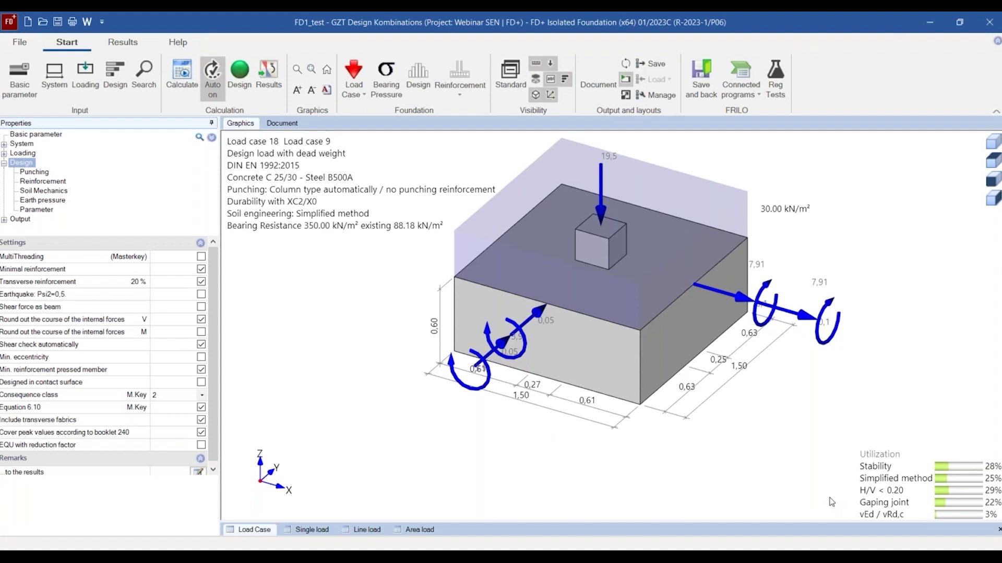
{"action": "left_click", "coordinate": [48, 193]}
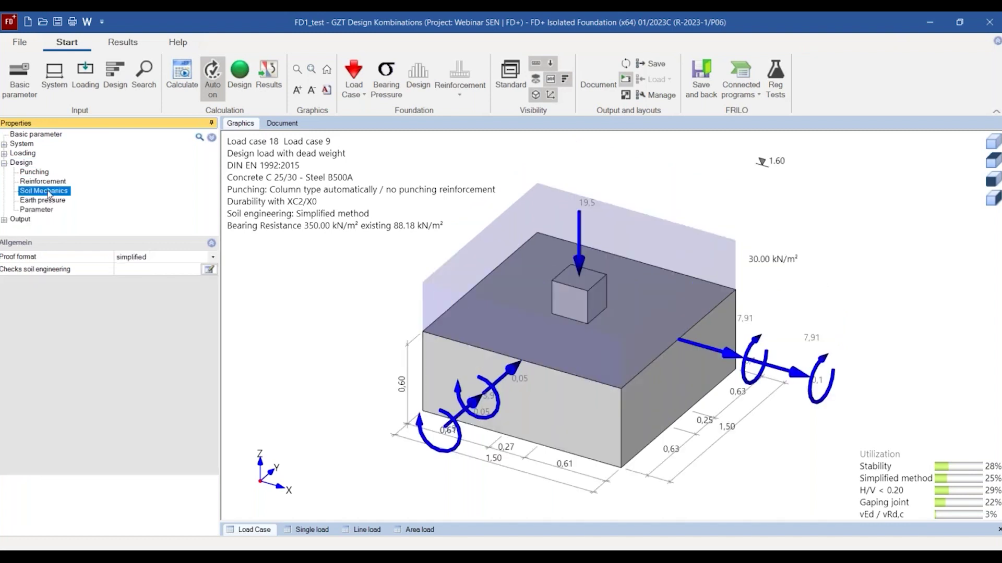
Open the output document of the GZT item and examine the plan view and the member data.
{"action": "left_click", "coordinate": [282, 124]}
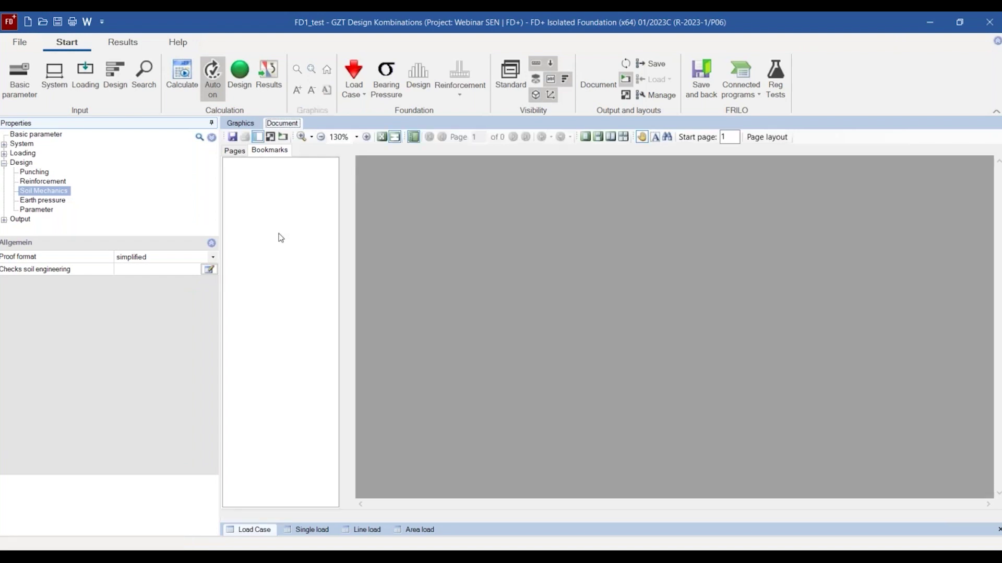
{"action": "scroll", "coordinate": [445, 286], "scroll_direction": "down", "scroll_amount": 1}
{"action": "scroll", "coordinate": [678, 324], "scroll_direction": "down", "scroll_amount": 3}
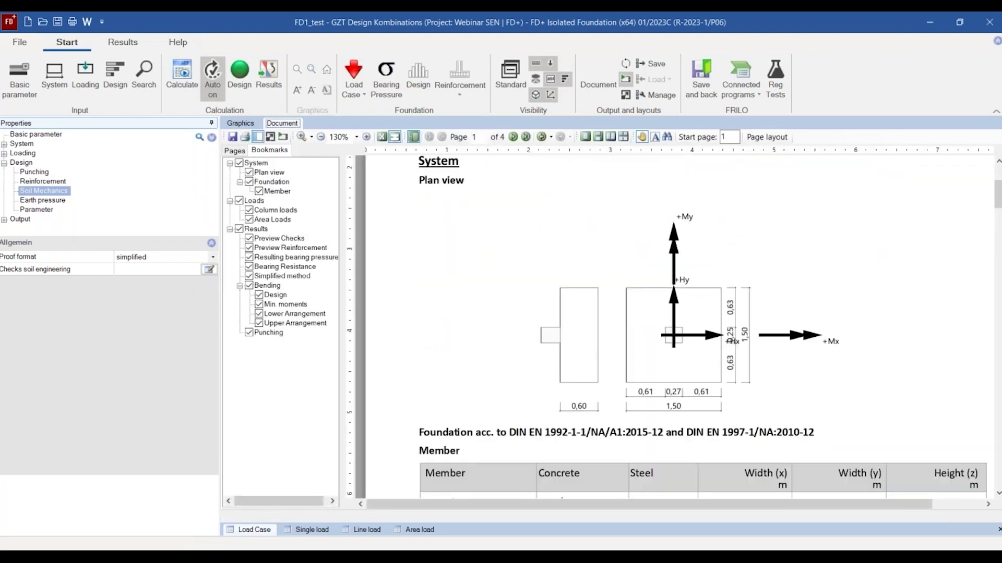
{"action": "scroll", "coordinate": [537, 277], "scroll_direction": "down", "scroll_amount": 6}
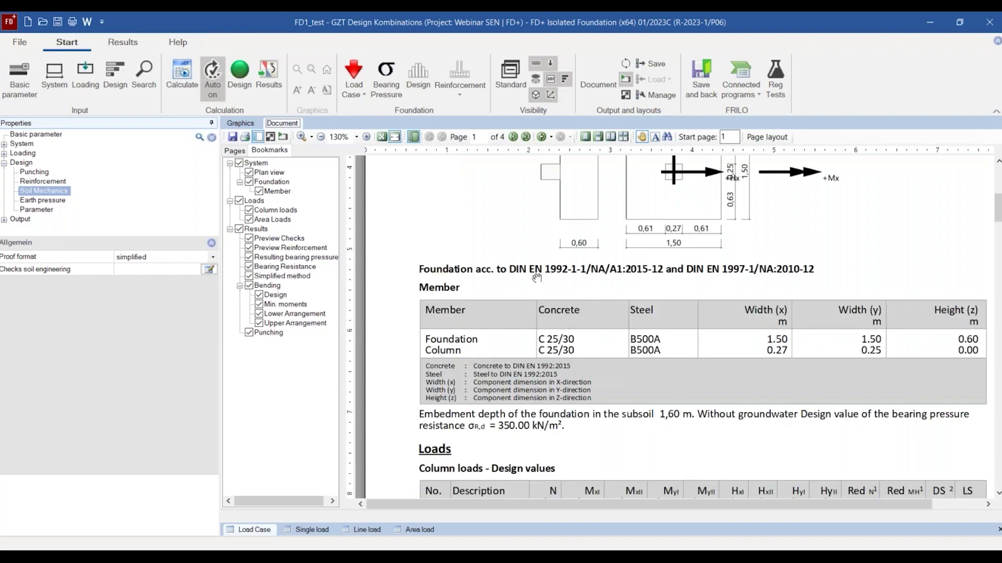
{"action": "scroll", "coordinate": [537, 277], "scroll_direction": "up", "scroll_amount": 9}
{"action": "scroll", "coordinate": [537, 277], "scroll_direction": "down", "scroll_amount": 12}
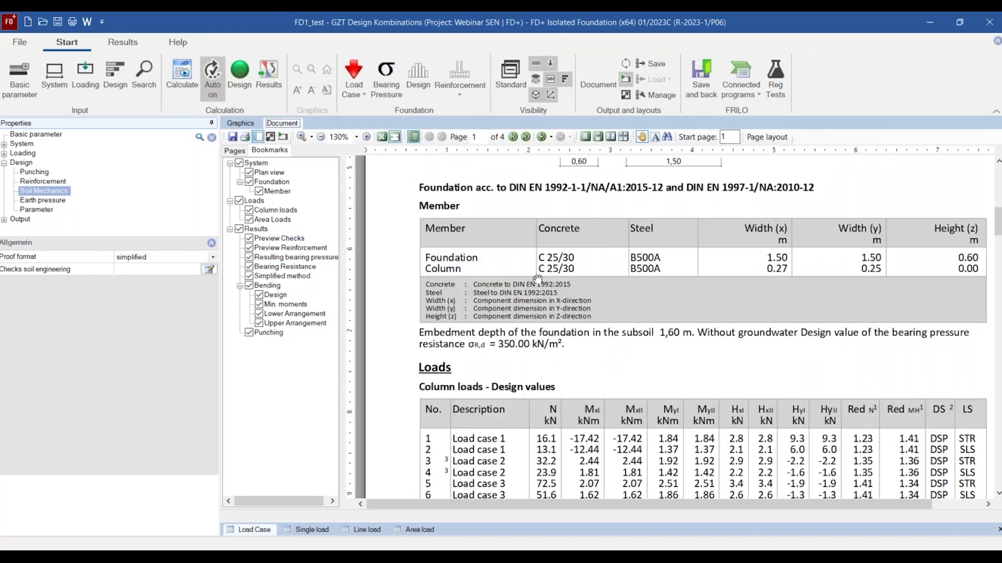
Read through the column loads table with design values for all load cases, including its footnotes.
{"action": "scroll", "coordinate": [537, 277], "scroll_direction": "down", "scroll_amount": 6}
{"action": "scroll", "coordinate": [537, 278], "scroll_direction": "down", "scroll_amount": 6}
{"action": "scroll", "coordinate": [536, 279], "scroll_direction": "up", "scroll_amount": 10}
{"action": "scroll", "coordinate": [536, 279], "scroll_direction": "down", "scroll_amount": 7}
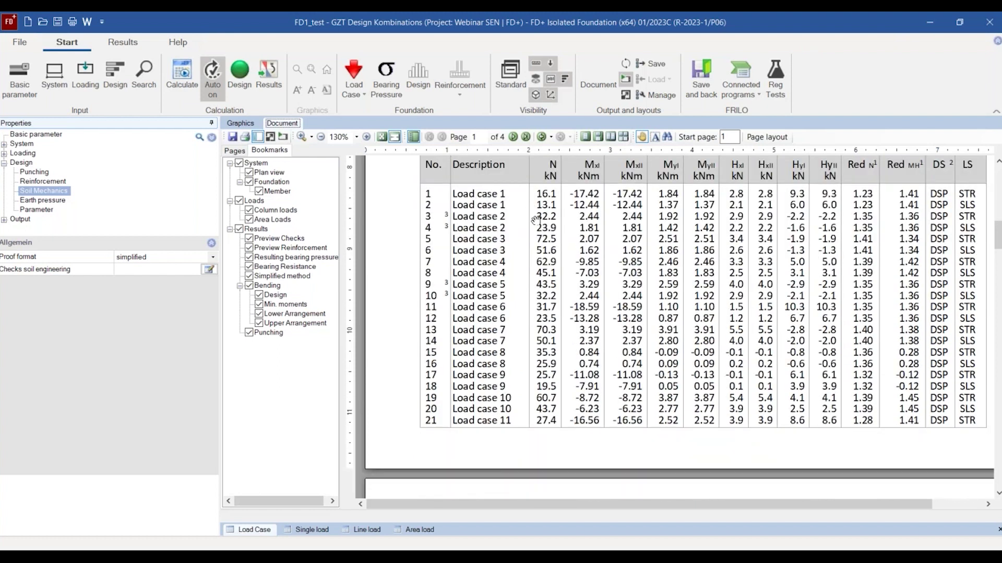
{"action": "scroll", "coordinate": [538, 282], "scroll_direction": "up", "scroll_amount": 3}
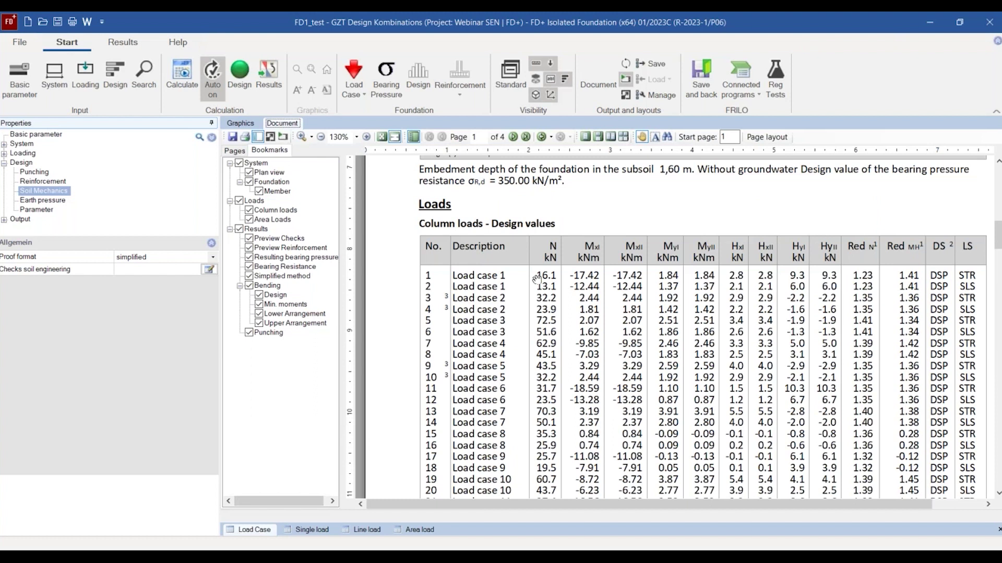
{"action": "scroll", "coordinate": [537, 278], "scroll_direction": "down", "scroll_amount": 3}
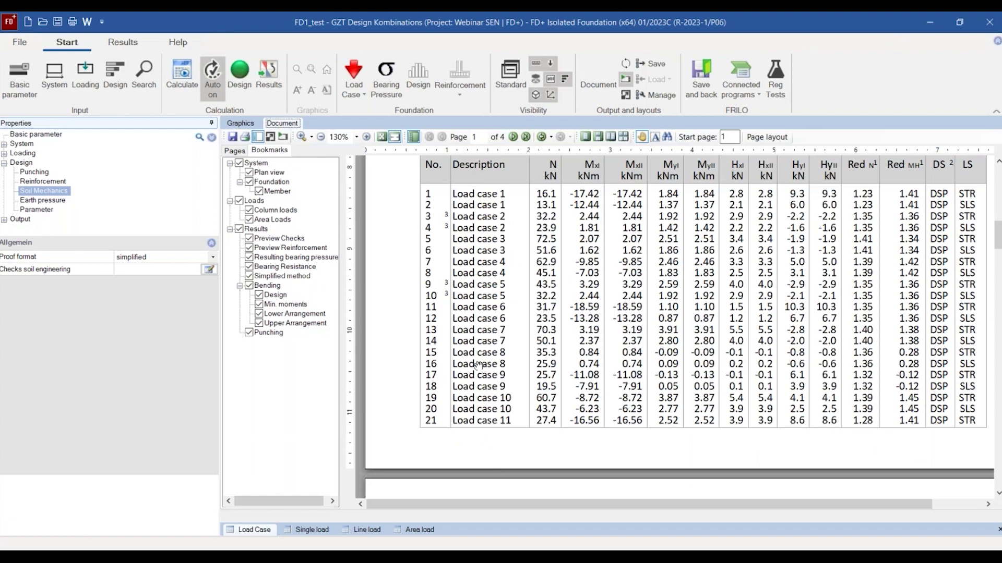
{"action": "scroll", "coordinate": [496, 382], "scroll_direction": "down", "scroll_amount": 3}
{"action": "scroll", "coordinate": [496, 383], "scroll_direction": "down", "scroll_amount": 6}
{"action": "scroll", "coordinate": [495, 383], "scroll_direction": "down", "scroll_amount": 12}
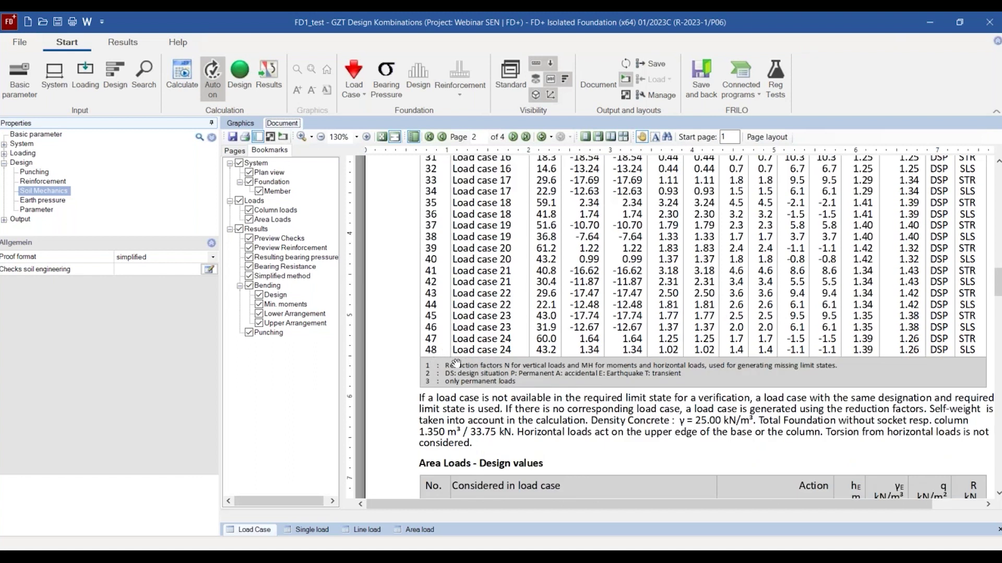
Examine the area loads and bearing pressure checks in the document, ending at the Results section with the preview checks.
{"action": "scroll", "coordinate": [455, 360], "scroll_direction": "down", "scroll_amount": 3}
{"action": "scroll", "coordinate": [455, 360], "scroll_direction": "down", "scroll_amount": 3}
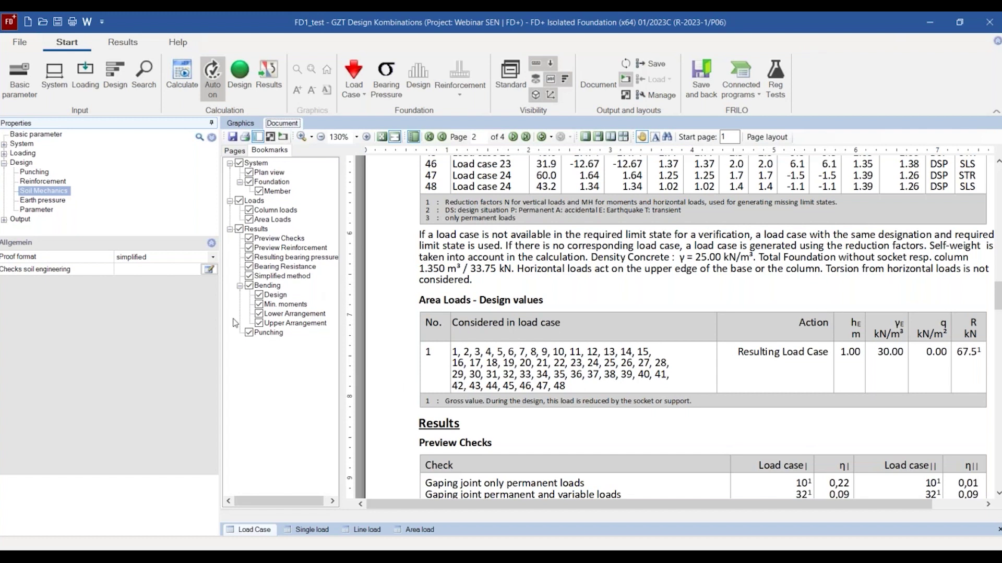
{"action": "scroll", "coordinate": [575, 262], "scroll_direction": "down", "scroll_amount": 5}
{"action": "scroll", "coordinate": [575, 261], "scroll_direction": "down", "scroll_amount": 5}
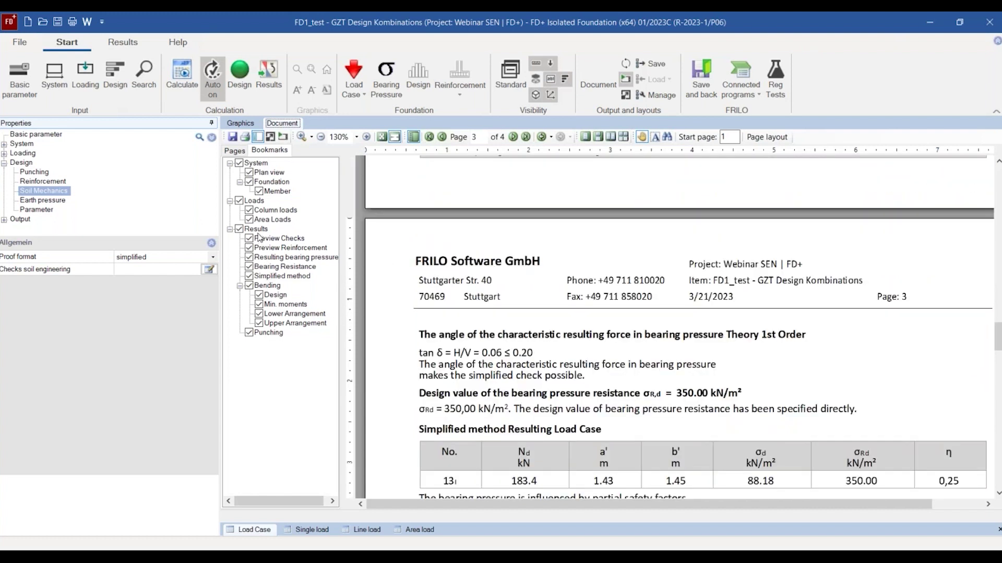
{"action": "left_click", "coordinate": [255, 230]}
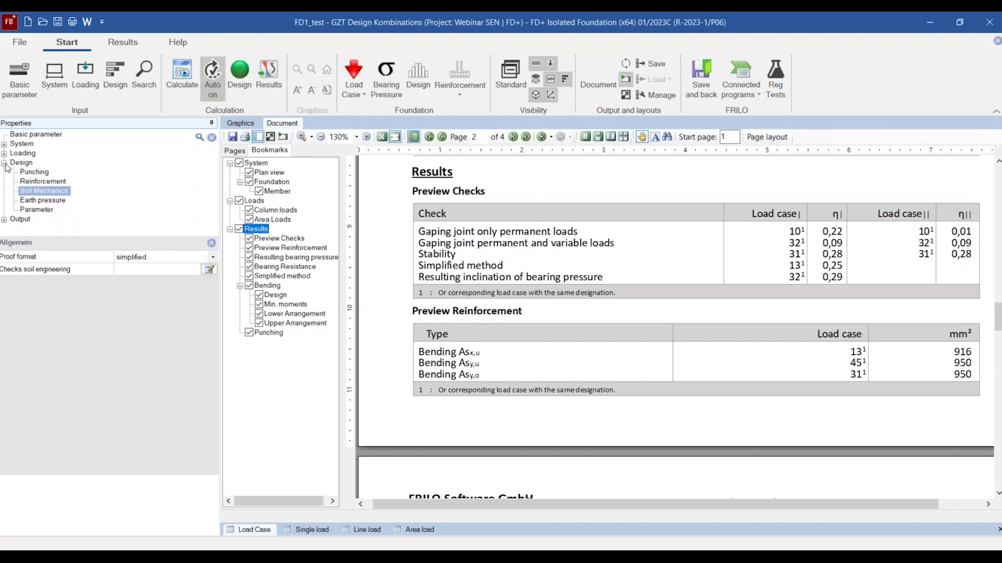
Set the output scope of the GZT item's document to Detailed.
{"action": "left_click", "coordinate": [3, 221]}
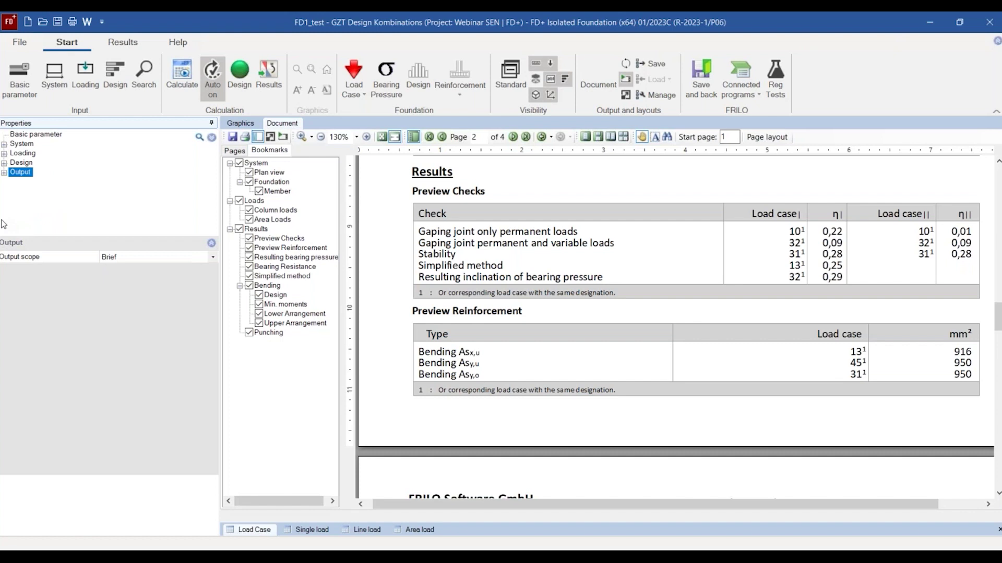
{"action": "left_click", "coordinate": [4, 173]}
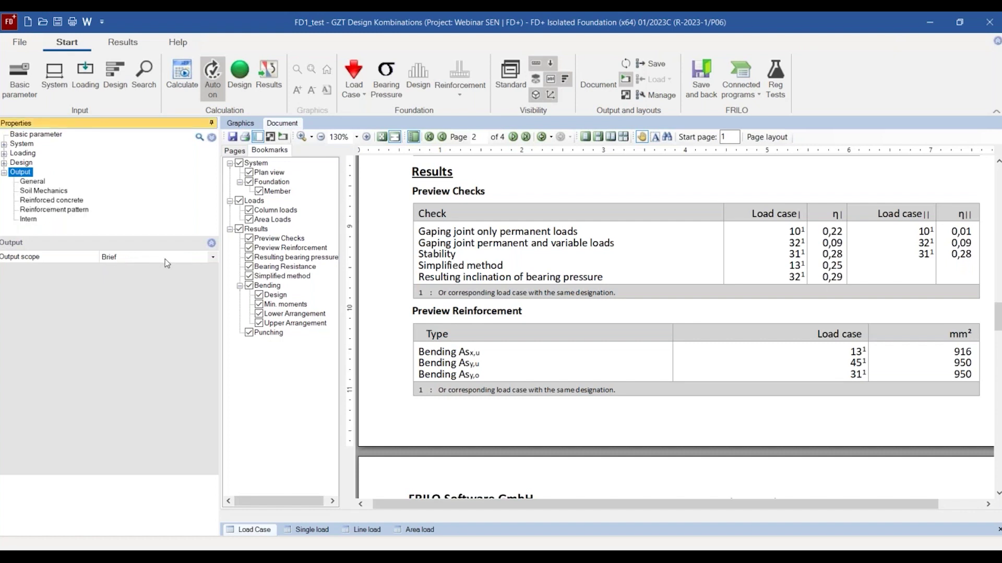
{"action": "left_click", "coordinate": [191, 256]}
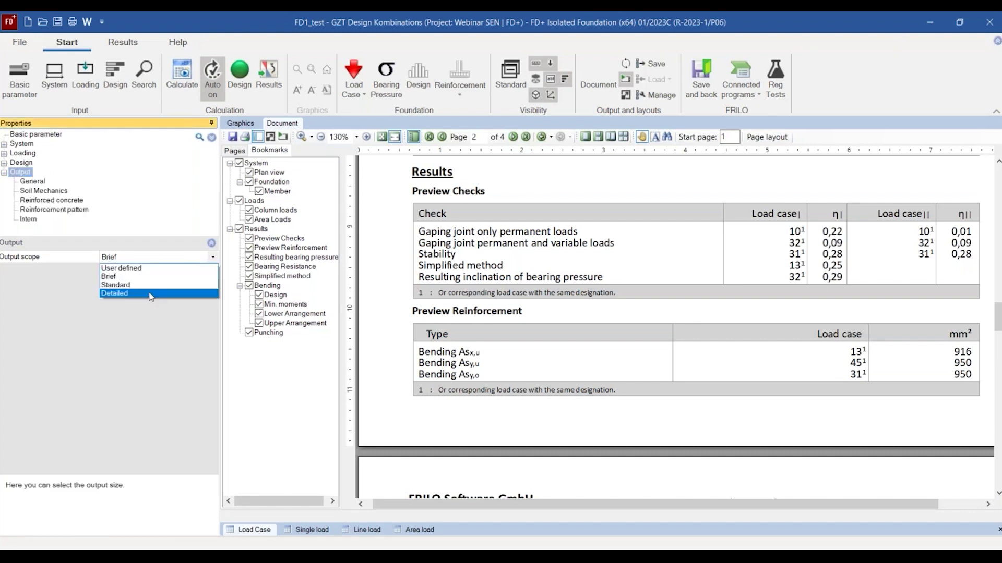
{"action": "left_click", "coordinate": [147, 296]}
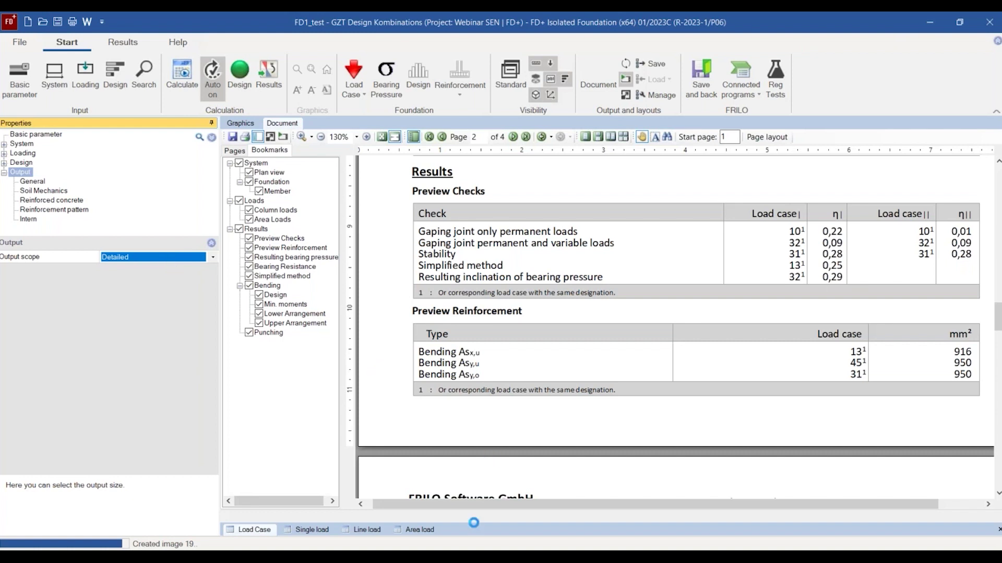
Switch to the FD1_test - GZG characteristic Kombinations item and review the connected programs that can take over the foundation.
{"action": "mouse_move", "coordinate": [544, 557]}
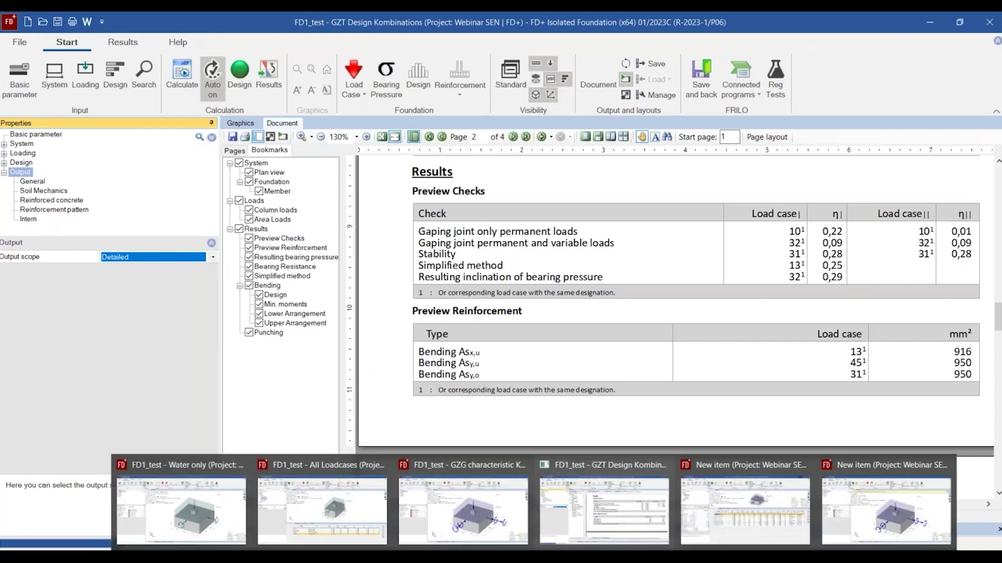
{"action": "left_click", "coordinate": [463, 508]}
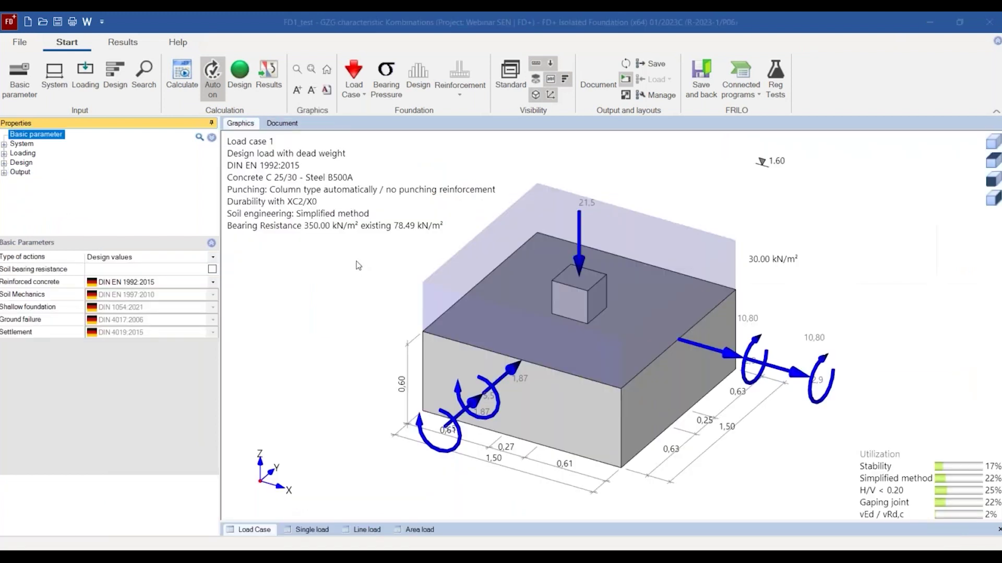
{"action": "left_click_drag", "start_coordinate": [306, 290], "coordinate": [326, 290]}
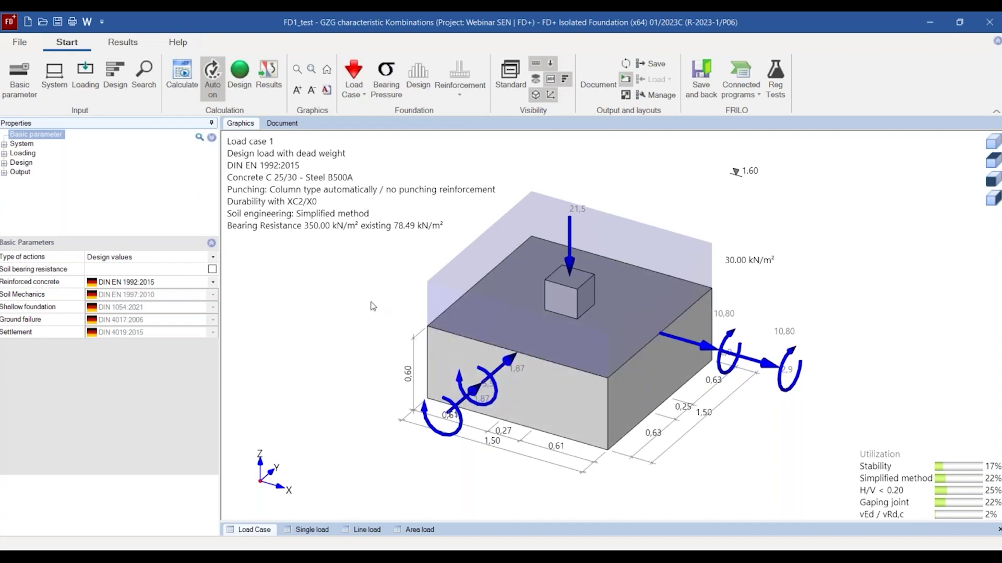
{"action": "left_click", "coordinate": [745, 93]}
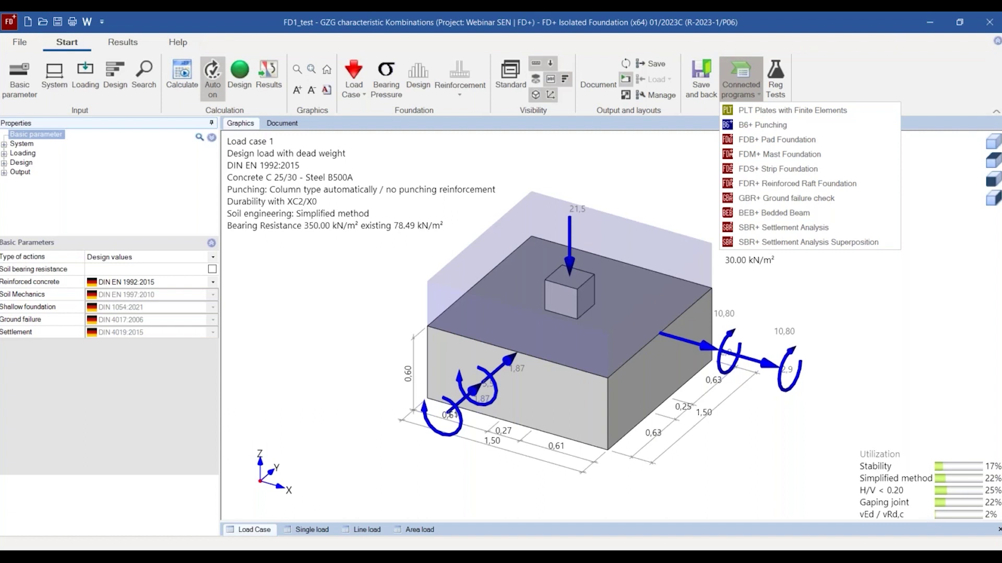
{"action": "left_click", "coordinate": [587, 152]}
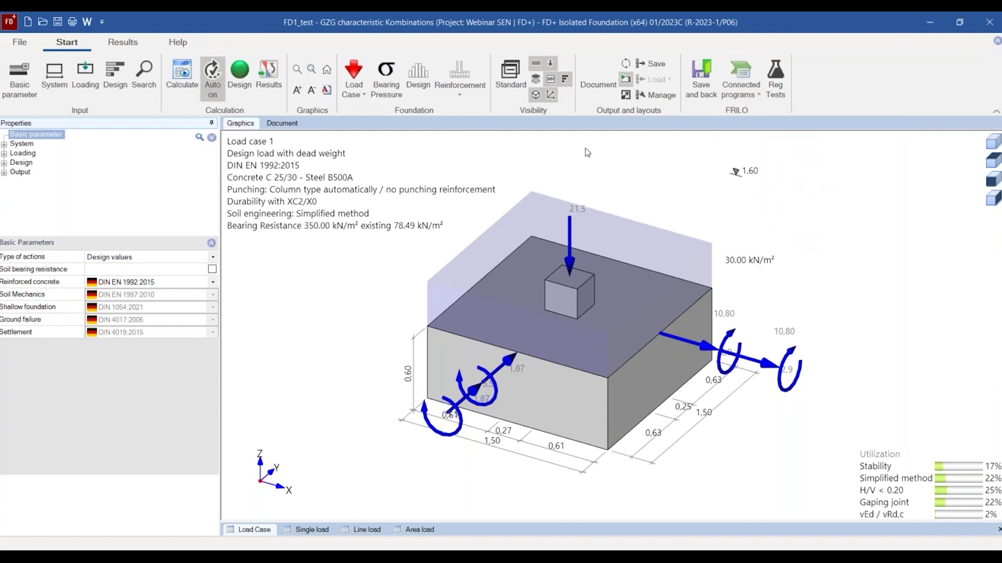
{"action": "left_click", "coordinate": [742, 98]}
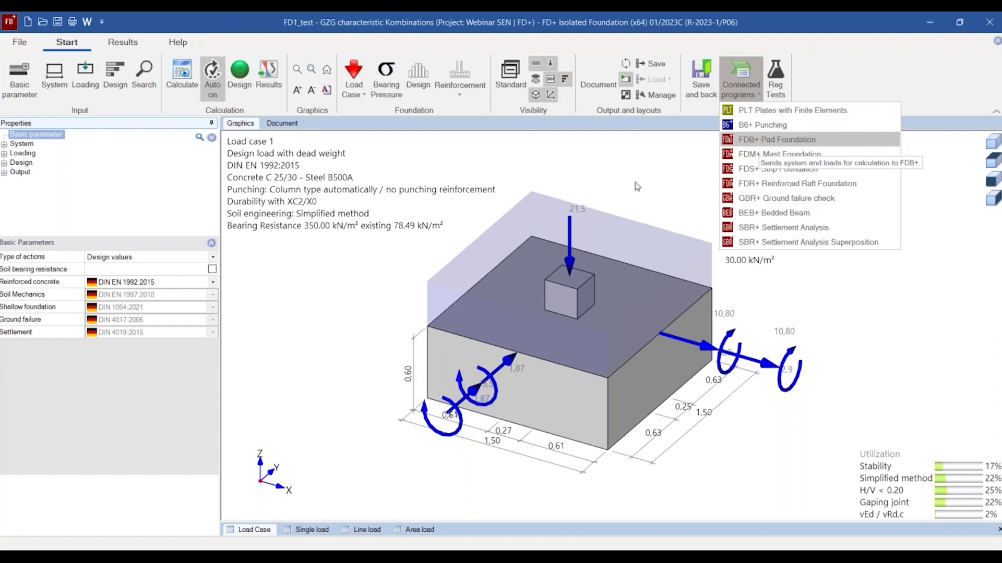
{"action": "left_click", "coordinate": [385, 305]}
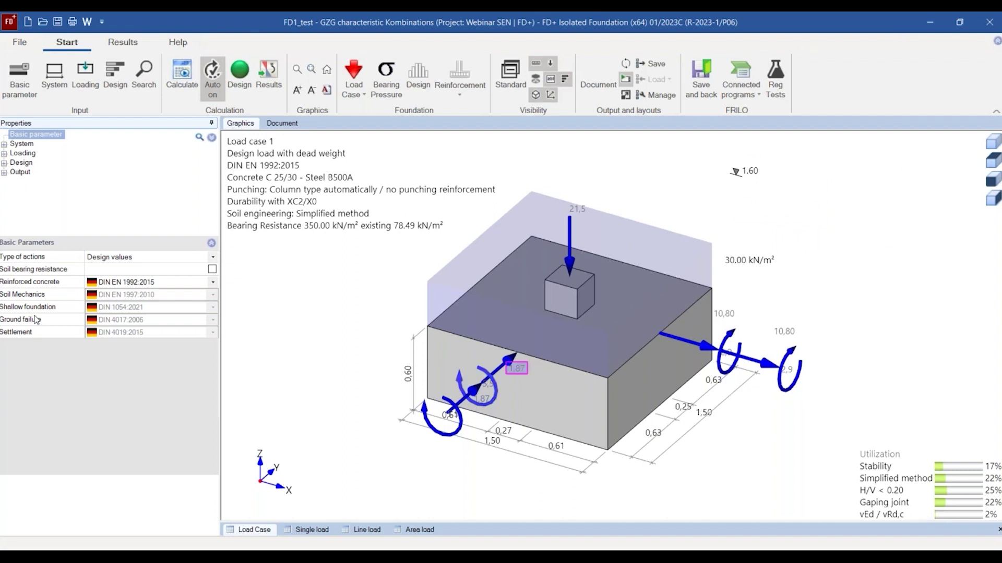
Enable the pocket option in the foundation's system properties so FD1_test is calculated with a pocket.
{"action": "left_click", "coordinate": [7, 146]}
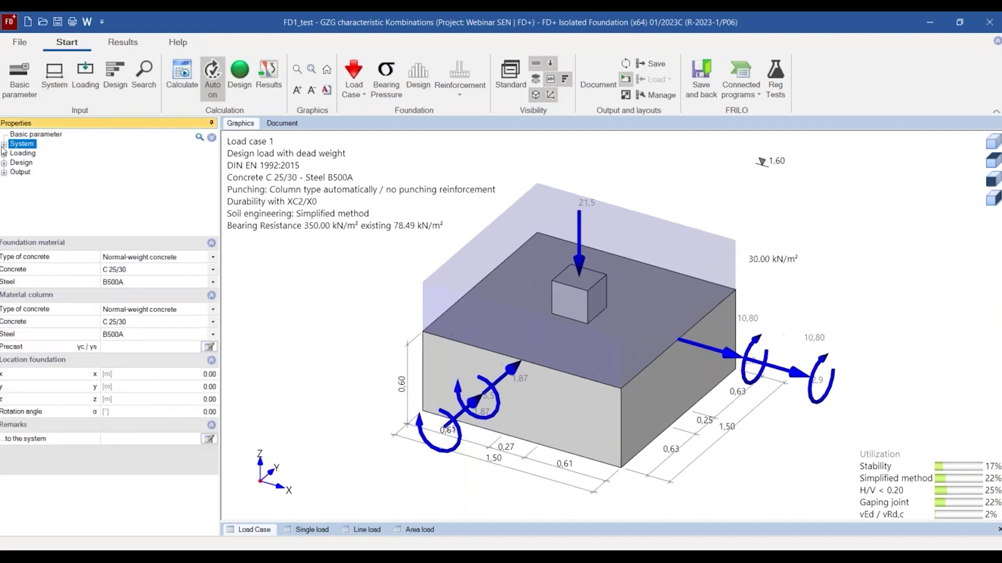
{"action": "left_click", "coordinate": [4, 144]}
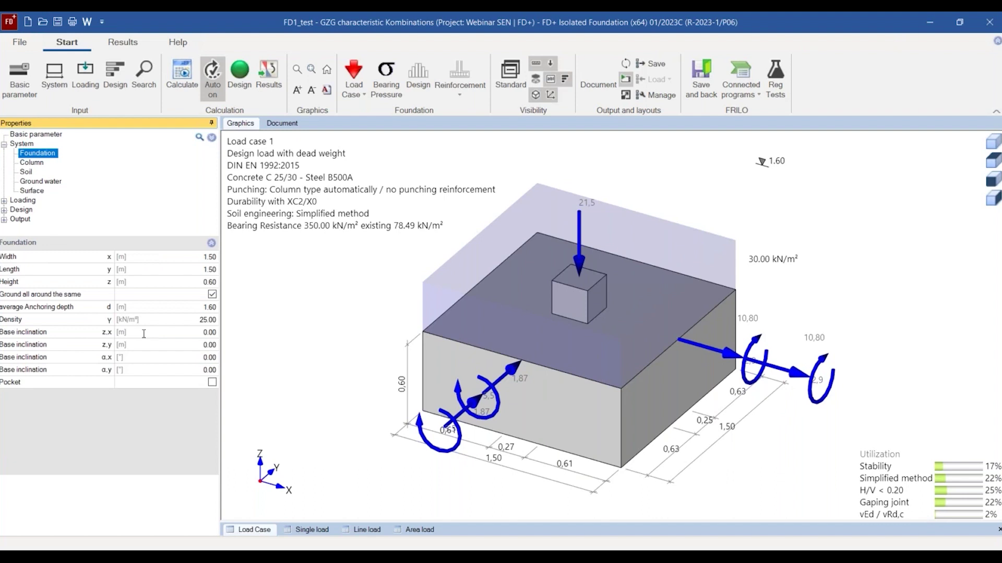
{"action": "left_click", "coordinate": [212, 382]}
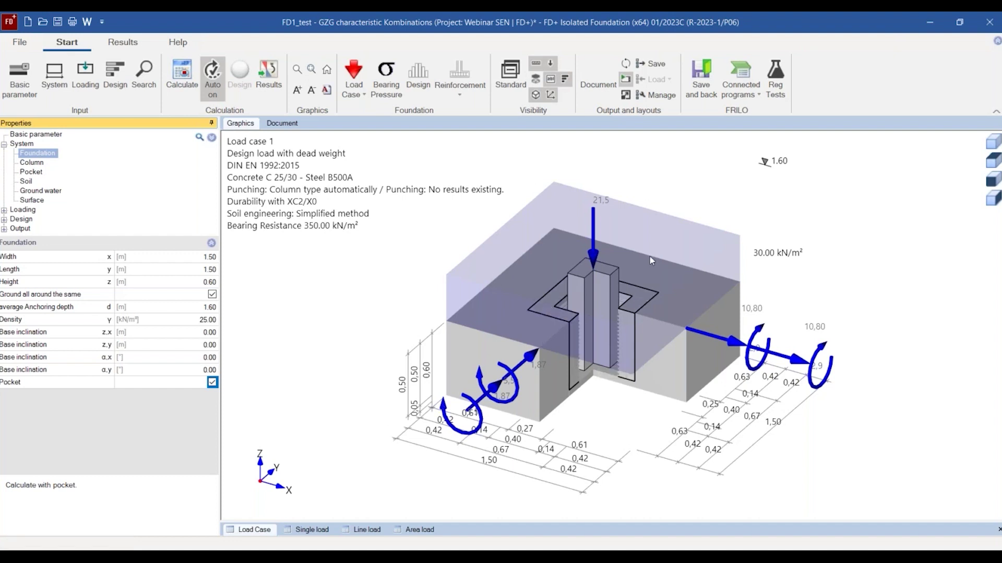
Try to send the pocket foundation's system and loads to the connected FDM+ Mast Foundation and FDS+ Strip Foundation programs.
{"action": "left_click", "coordinate": [741, 98]}
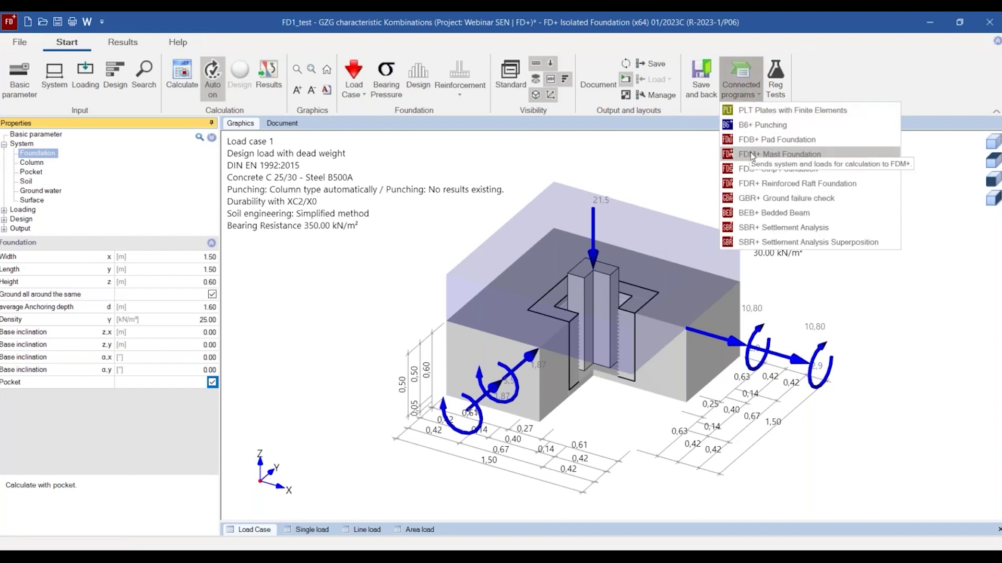
{"action": "left_click", "coordinate": [788, 158]}
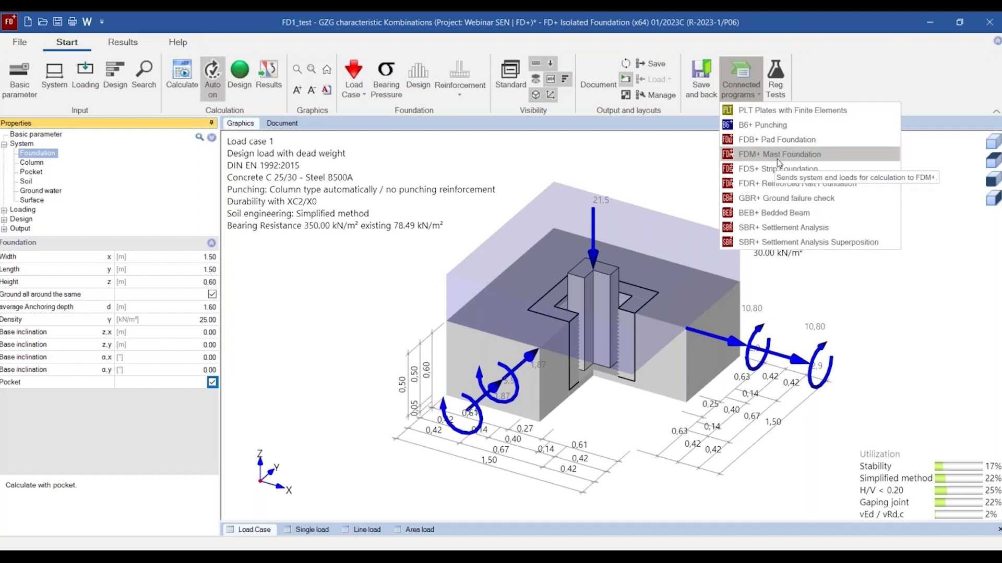
{"action": "left_click", "coordinate": [770, 168]}
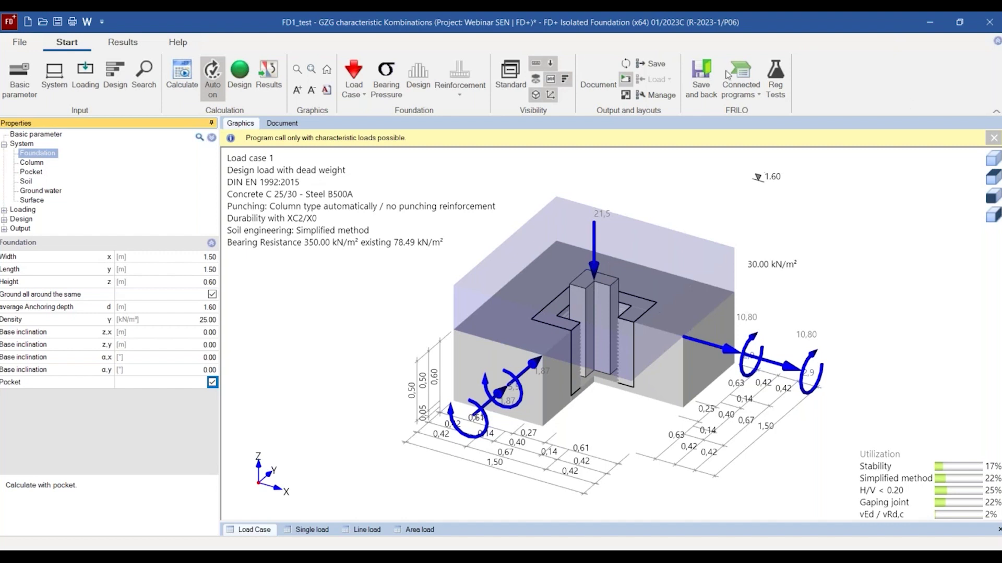
Review the remaining connected programs, including FDR+ Reinforced Raft Foundation and BEB+ Bedded Beam, and return to the tank frame model in SCIA Engineer.
{"action": "left_click", "coordinate": [752, 95]}
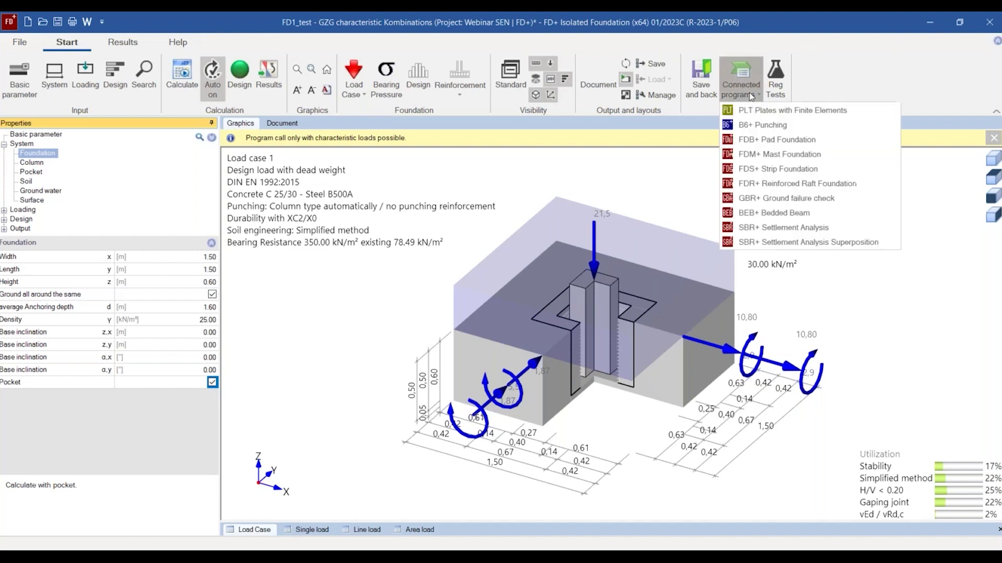
{"action": "left_click", "coordinate": [777, 184]}
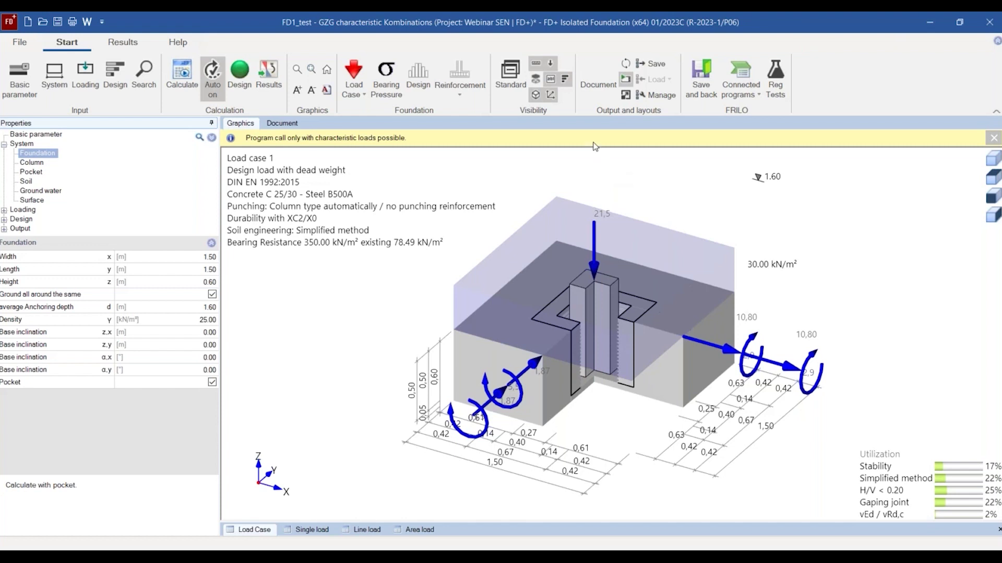
{"action": "left_click", "coordinate": [744, 88]}
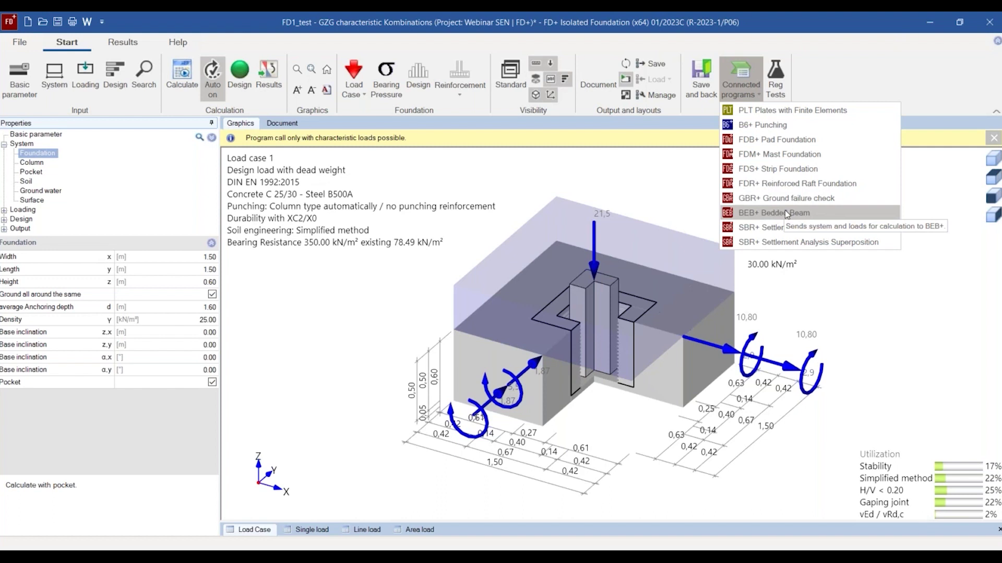
{"action": "left_click", "coordinate": [679, 198]}
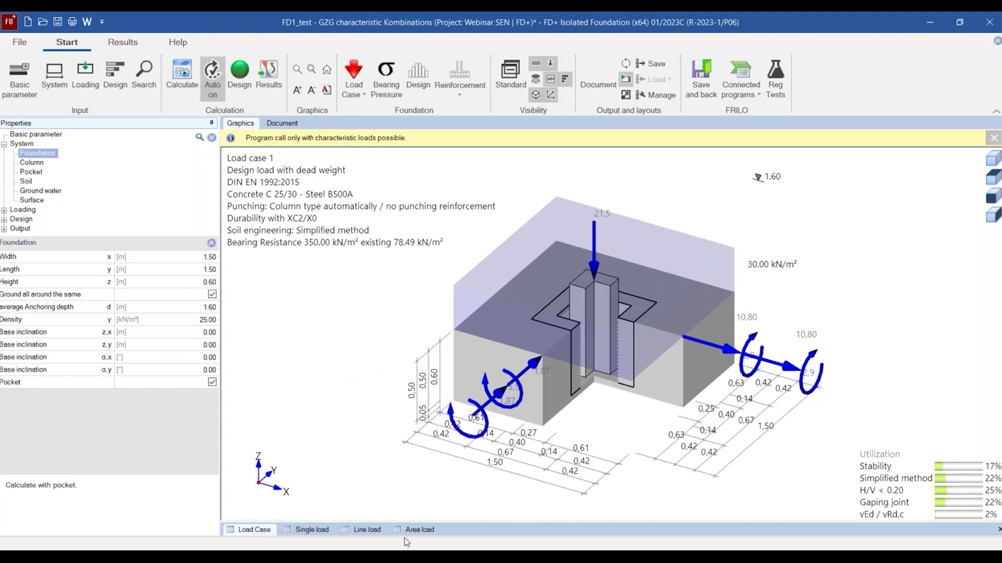
{"action": "left_click", "coordinate": [406, 554]}
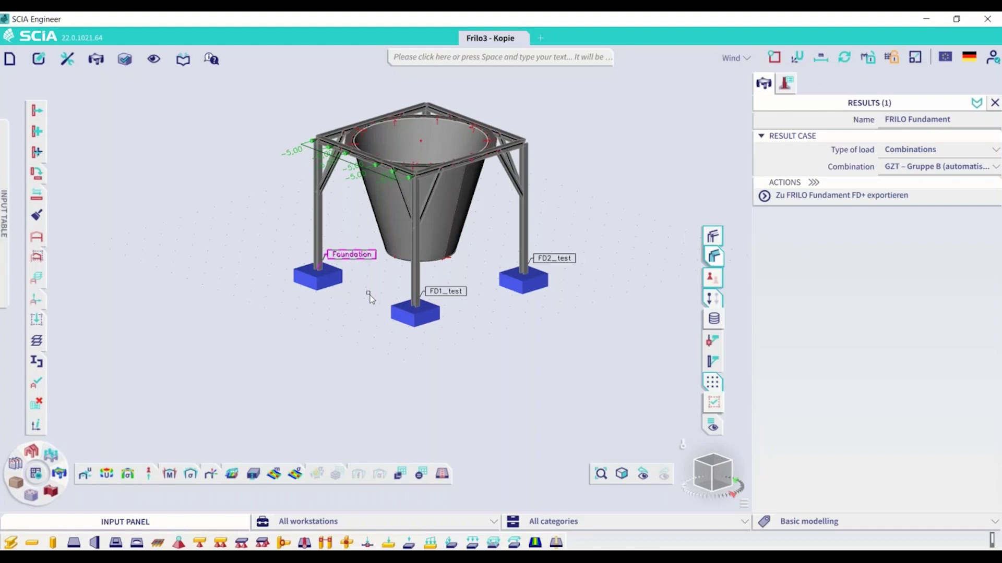